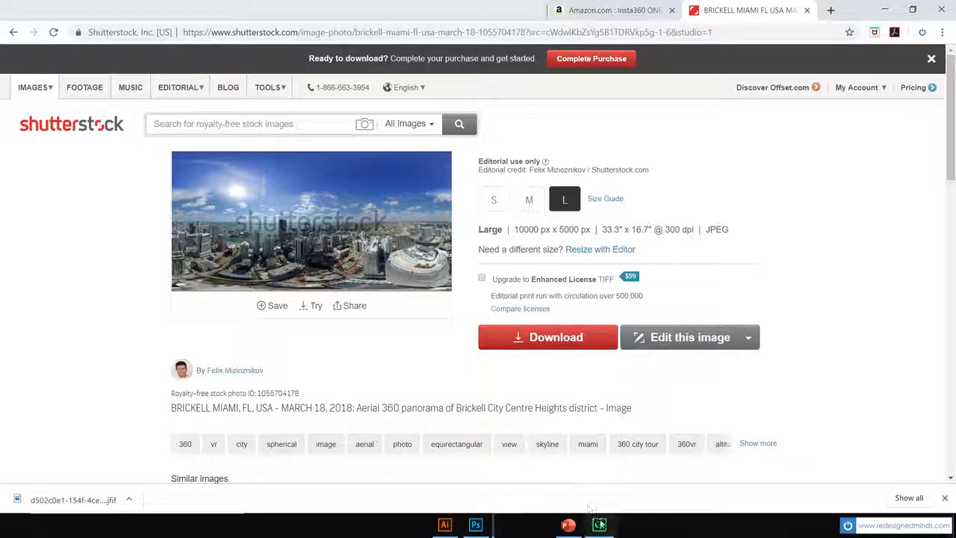
# Step: Open the Amazon product page for the Insta360 ONE camera and examine the camera photo
pyautogui.click(599, 525)
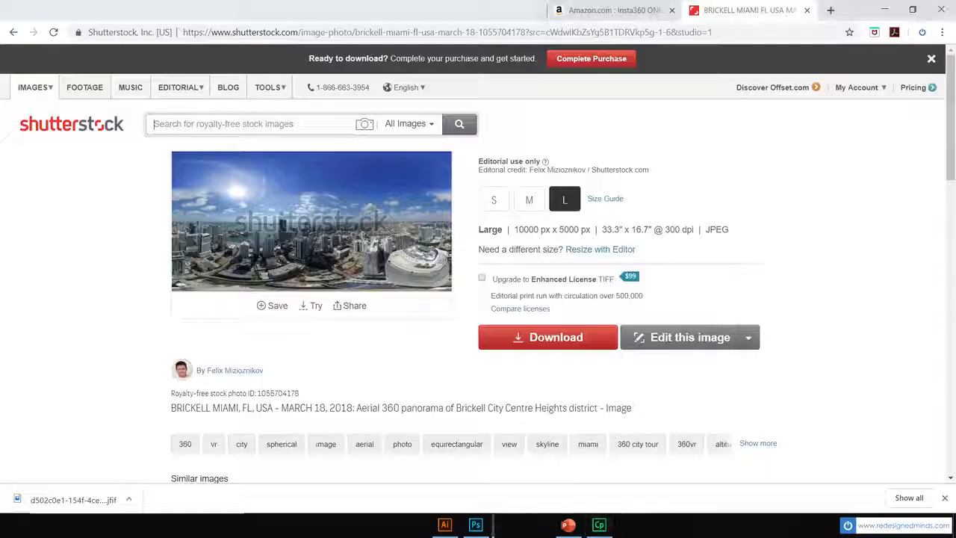
pyautogui.hotkey('alt', 'Tab')
pyautogui.click(605, 12)
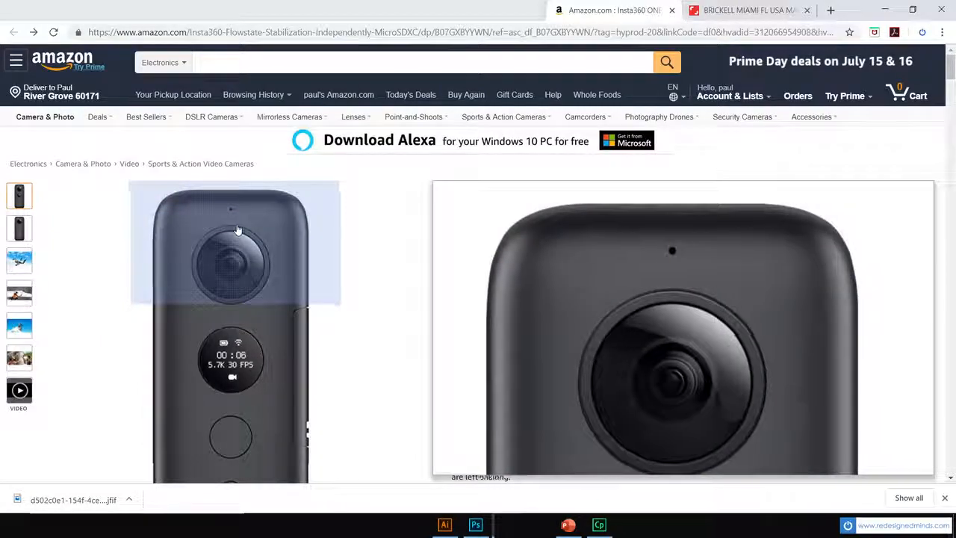
# Step: Switch to Captivate and look around the 360° automated welding station scene on slide 4
pyautogui.click(600, 527)
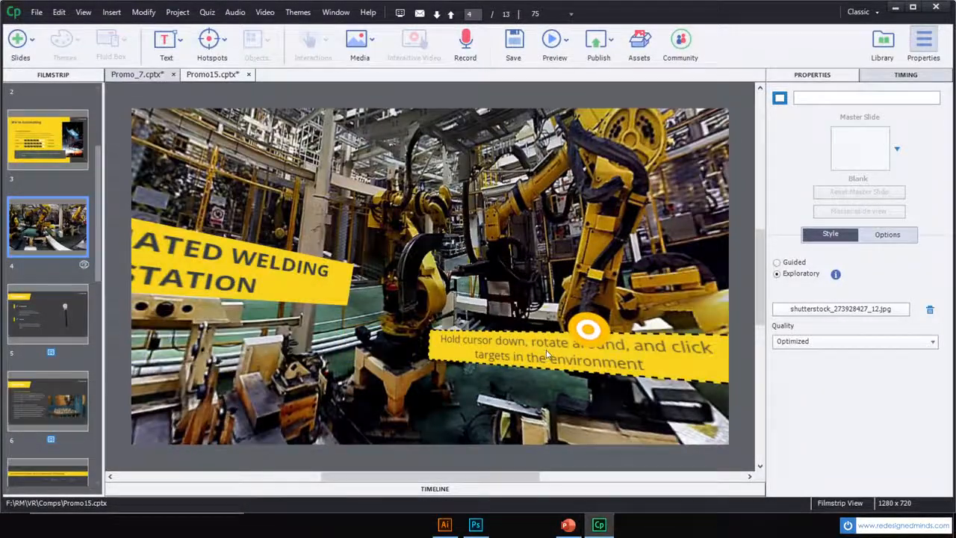
pyautogui.moveTo(548, 355); pyautogui.dragTo(192, 317)
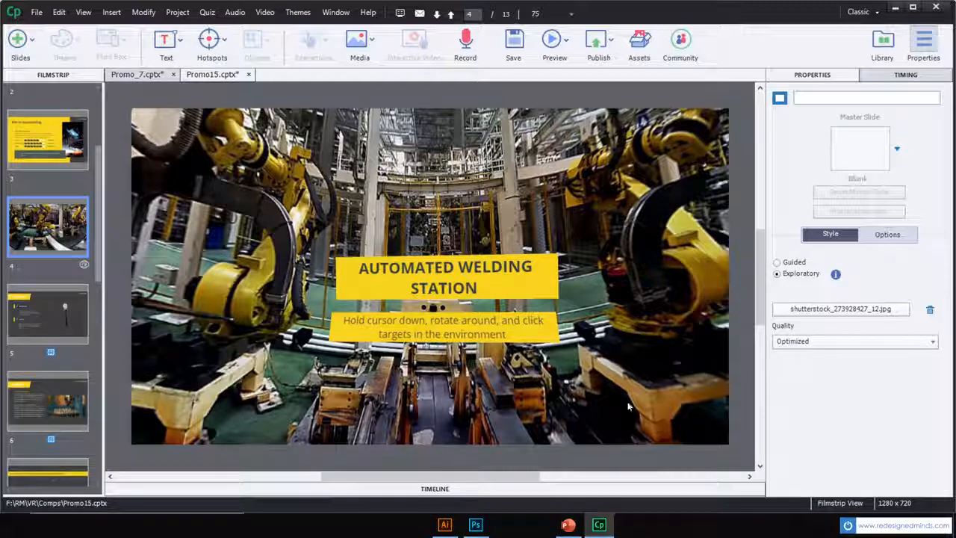
pyautogui.moveTo(627, 408); pyautogui.dragTo(605, 400)
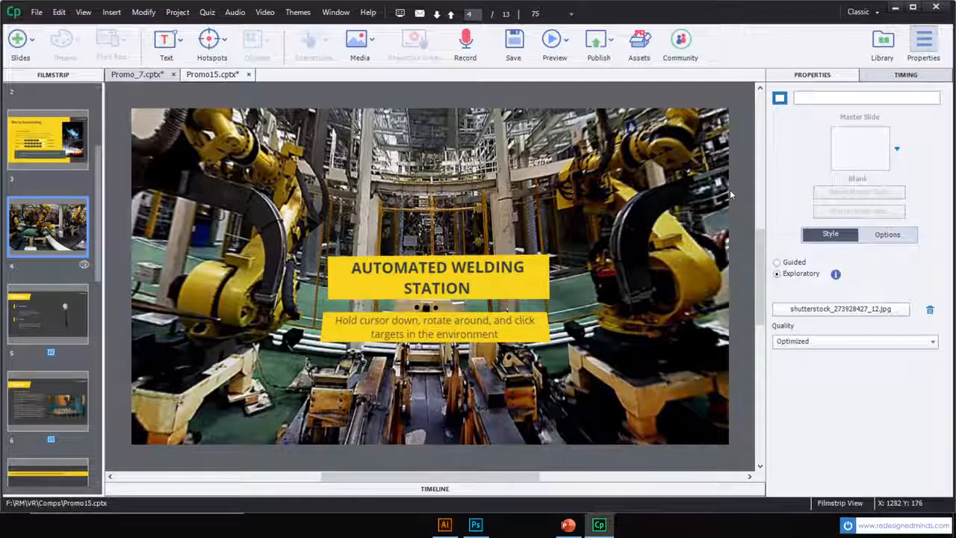
pyautogui.click(16, 45)
pyautogui.click(65, 252)
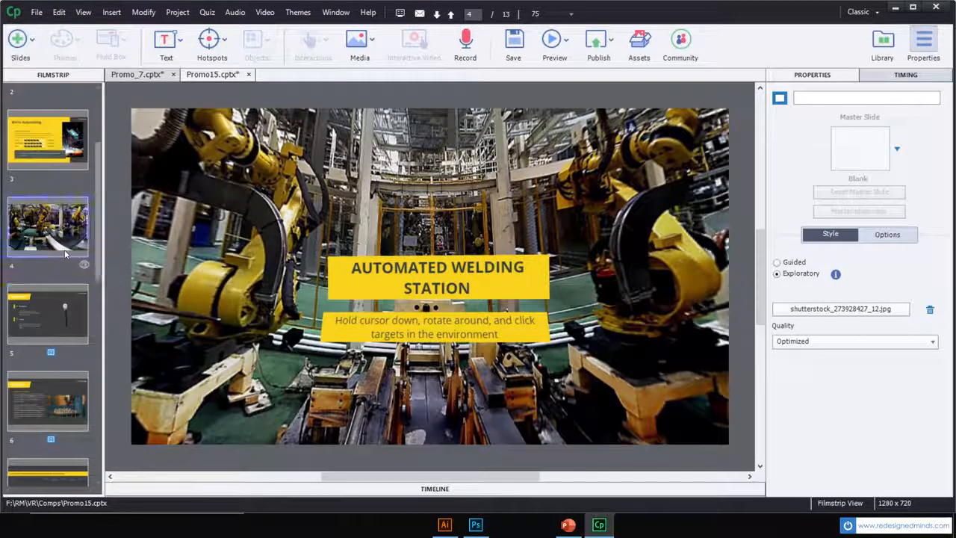
pyautogui.click(415, 287)
pyautogui.click(413, 284)
pyautogui.click(555, 196)
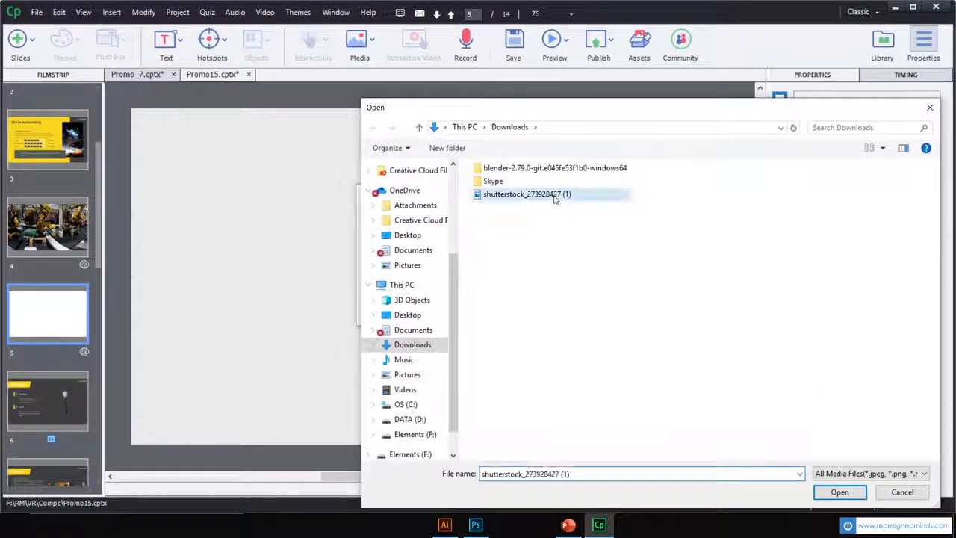
pyautogui.click(838, 490)
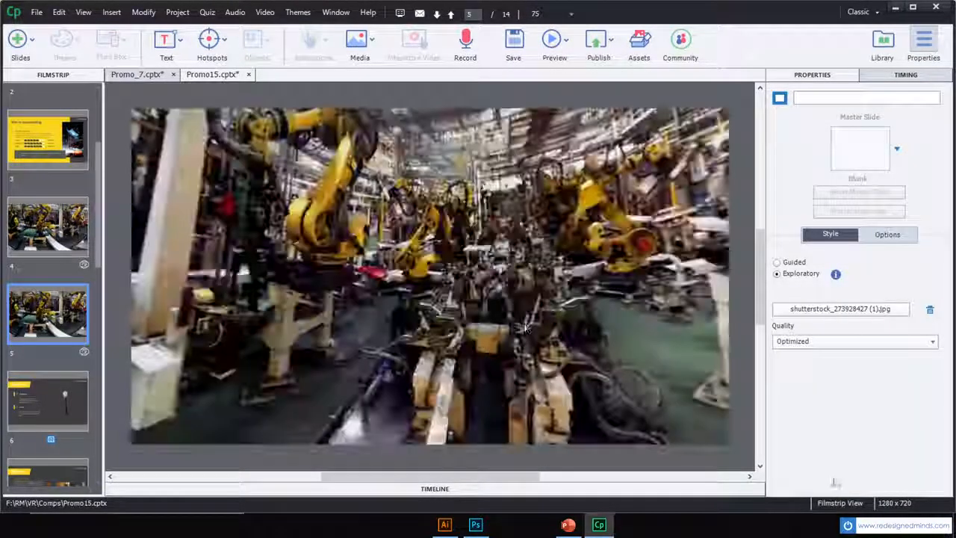
# Step: Examine the new 360° slide's image all around, including its vertical seam, ceiling and floor
pyautogui.moveTo(529, 346); pyautogui.dragTo(486, 338)
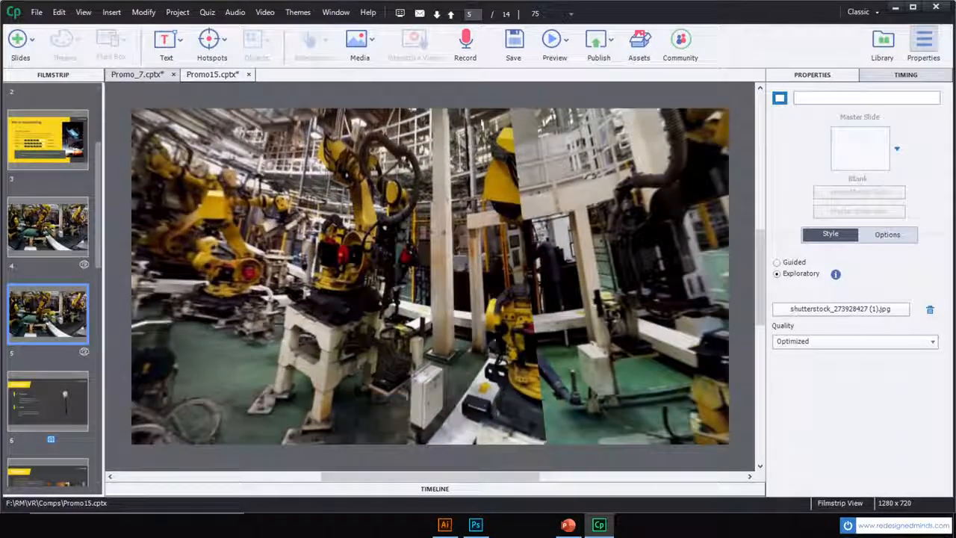
pyautogui.moveTo(535, 182); pyautogui.dragTo(508, 208)
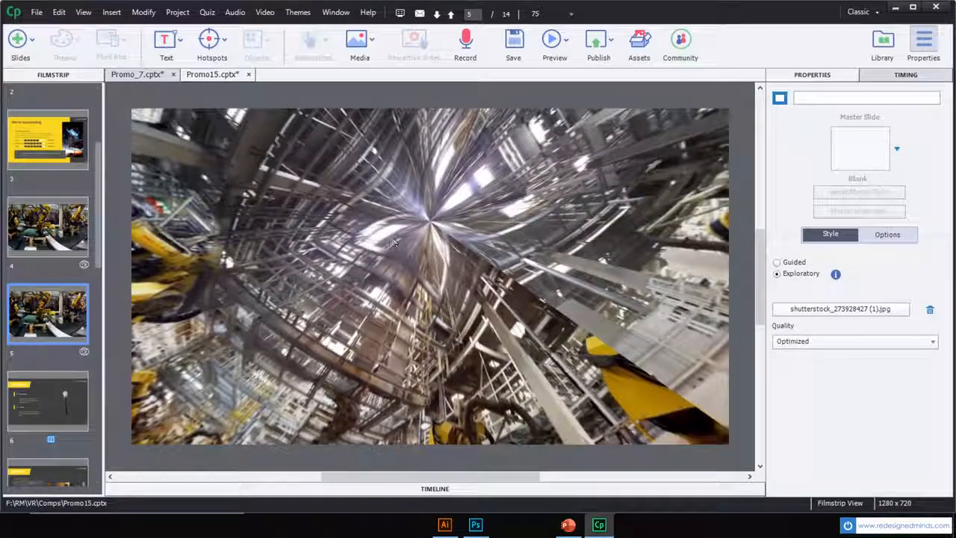
pyautogui.moveTo(508, 313); pyautogui.dragTo(480, 339)
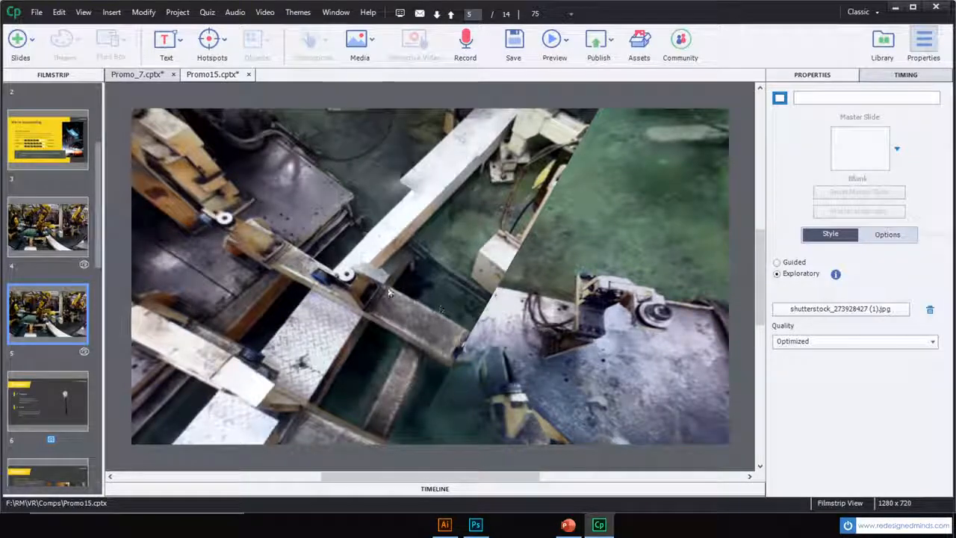
pyautogui.moveTo(447, 331); pyautogui.dragTo(621, 346)
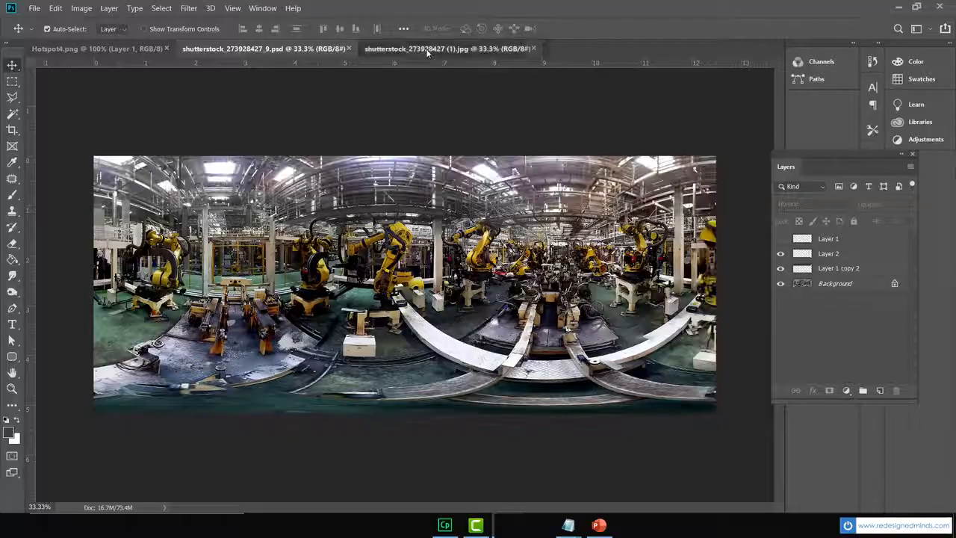
pyautogui.click(430, 49)
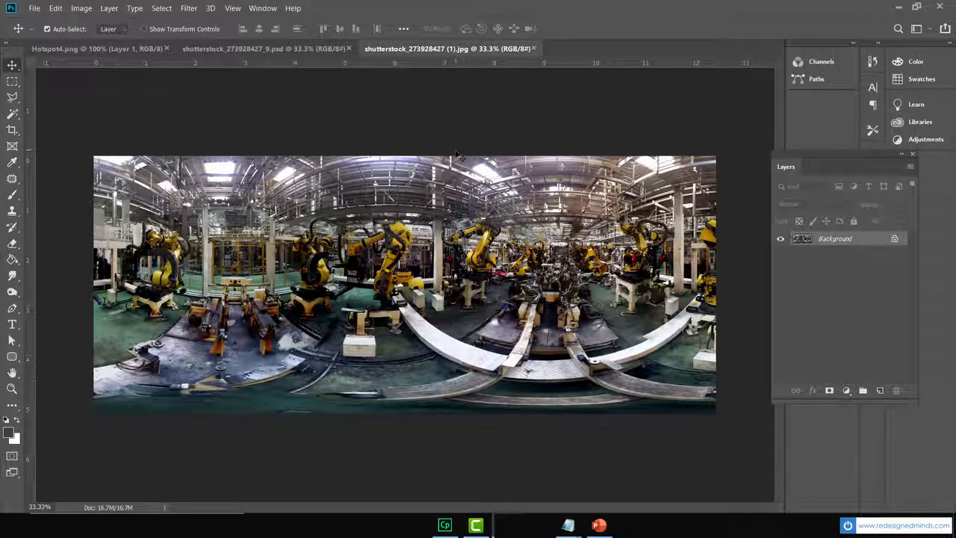
pyautogui.click(251, 48)
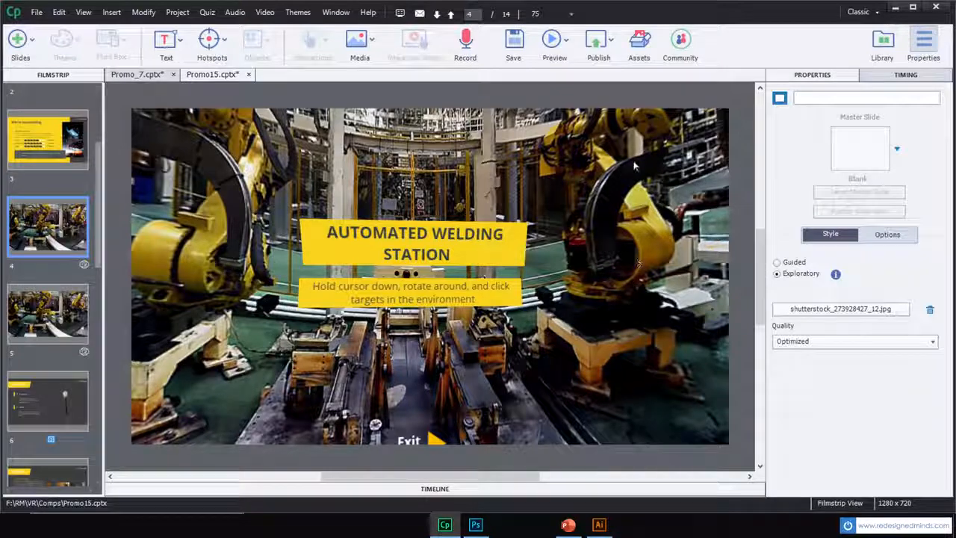
# Step: Add a target-icon hotspot to slide 4 and place it on the robot arm just above the yellow hotspot
pyautogui.click(210, 39)
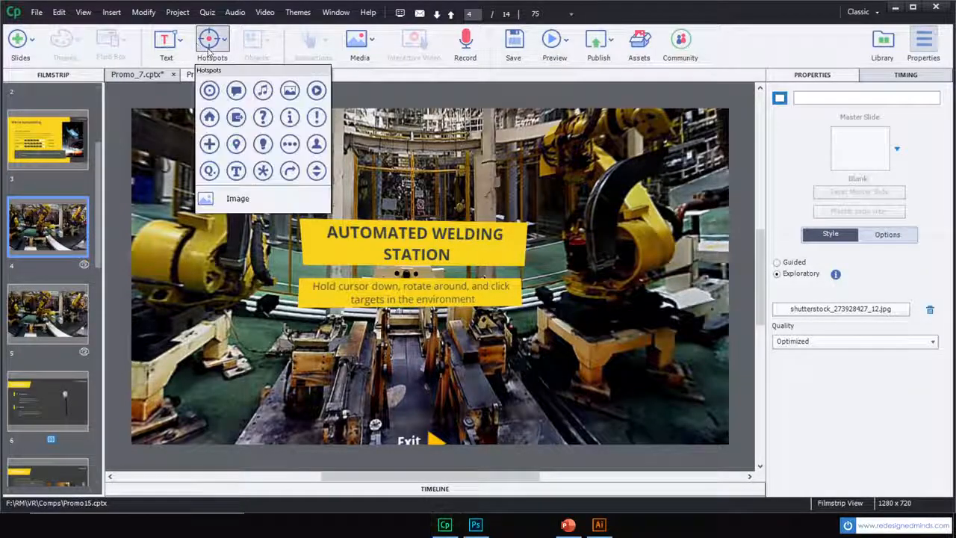
pyautogui.click(213, 101)
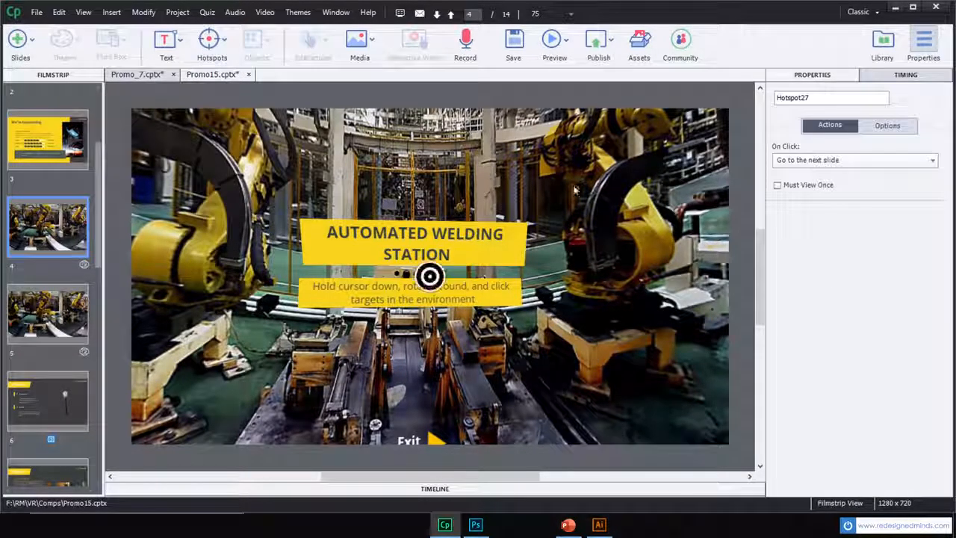
pyautogui.moveTo(429, 277); pyautogui.dragTo(617, 244)
pyautogui.moveTo(645, 323); pyautogui.dragTo(432, 302)
pyautogui.moveTo(435, 247); pyautogui.dragTo(628, 251)
pyautogui.click(627, 252)
pyautogui.moveTo(617, 345); pyautogui.dragTo(478, 342)
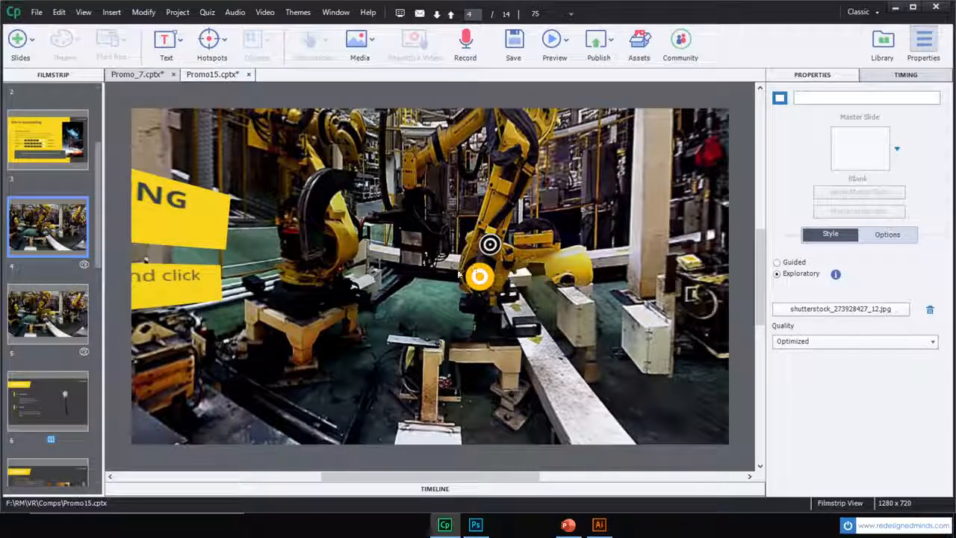
# Step: Switch to Photoshop, check the image size of Hotspot4.png, and return to Captivate
pyautogui.click(476, 525)
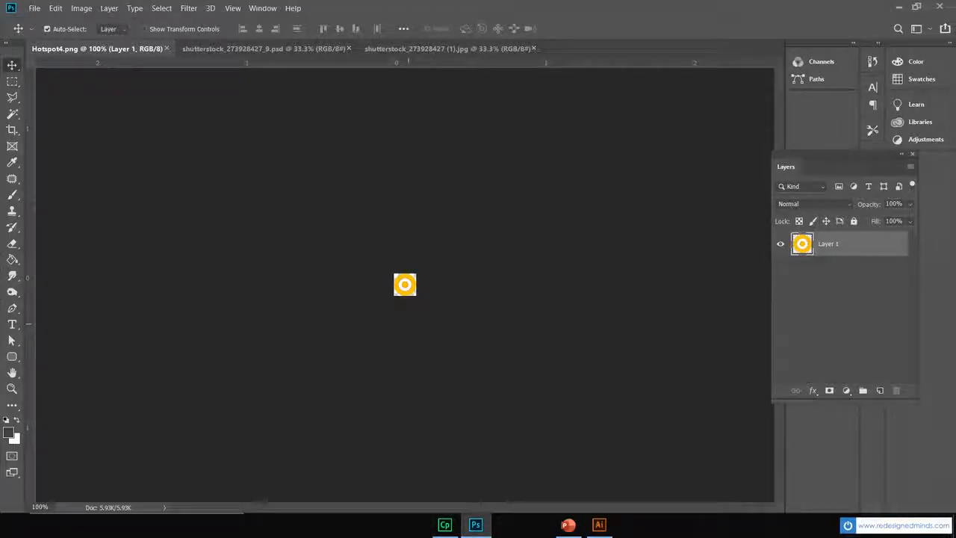
pyautogui.click(14, 390)
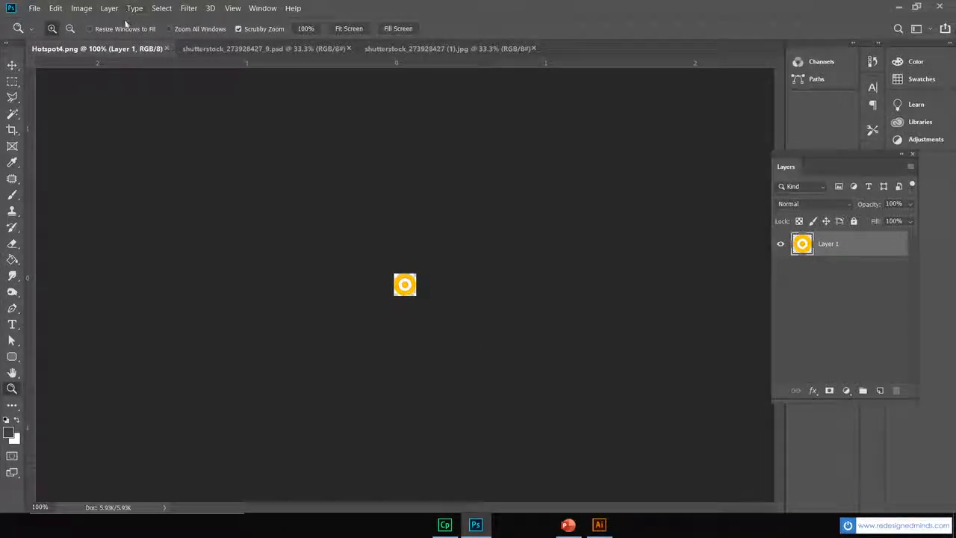
pyautogui.click(78, 10)
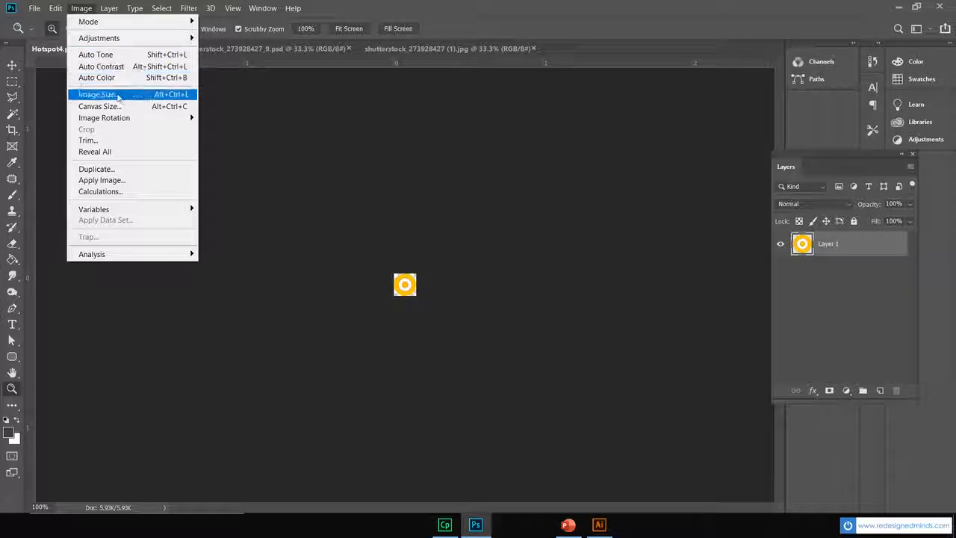
pyautogui.click(98, 94)
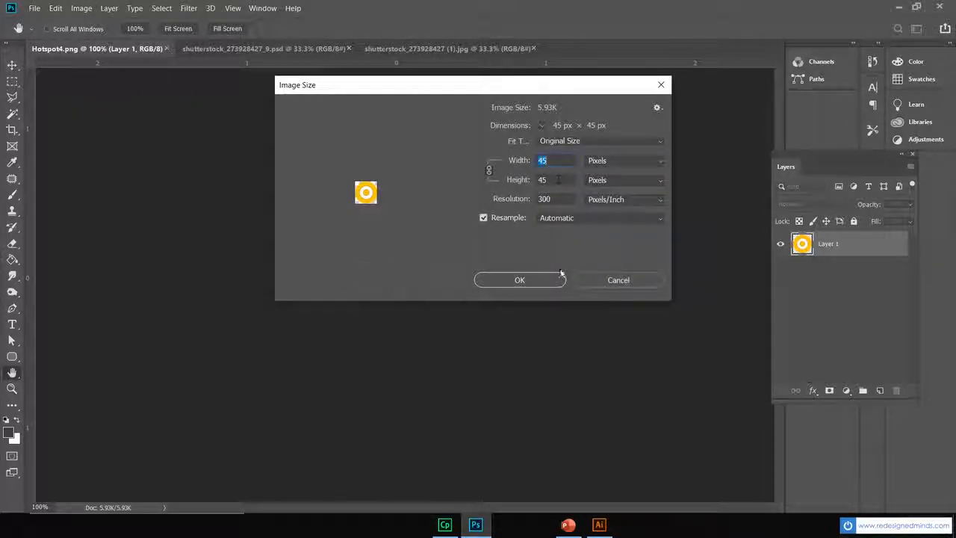
pyautogui.click(550, 278)
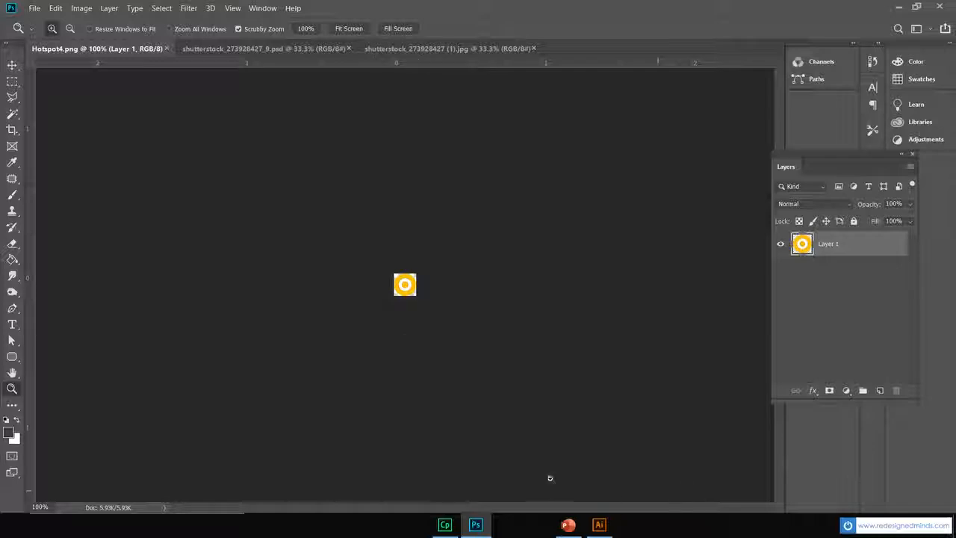
pyautogui.click(446, 525)
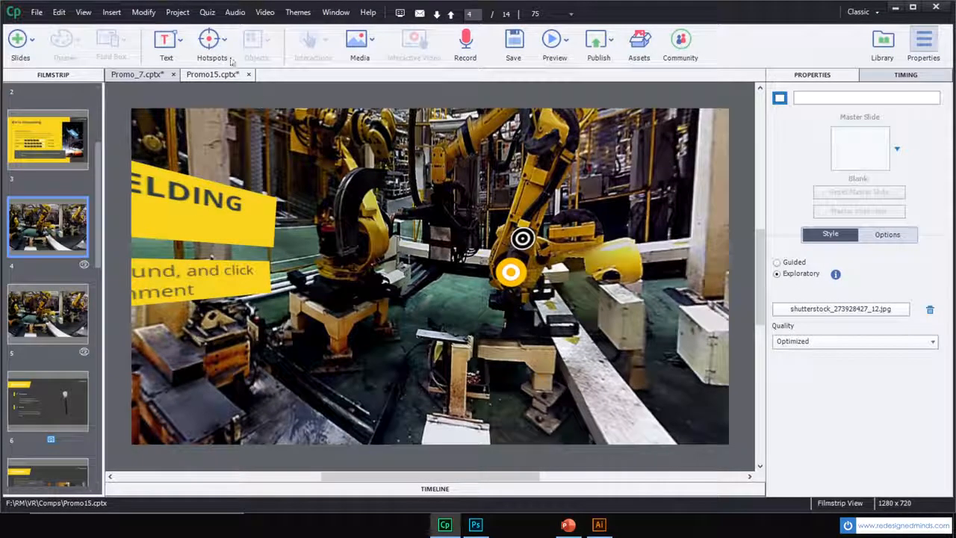
pyautogui.click(225, 47)
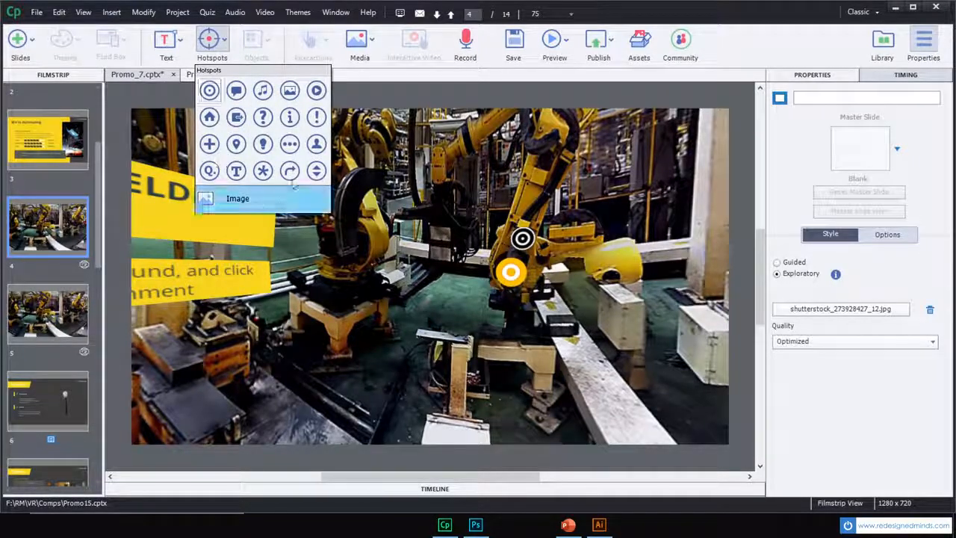
pyautogui.click(238, 199)
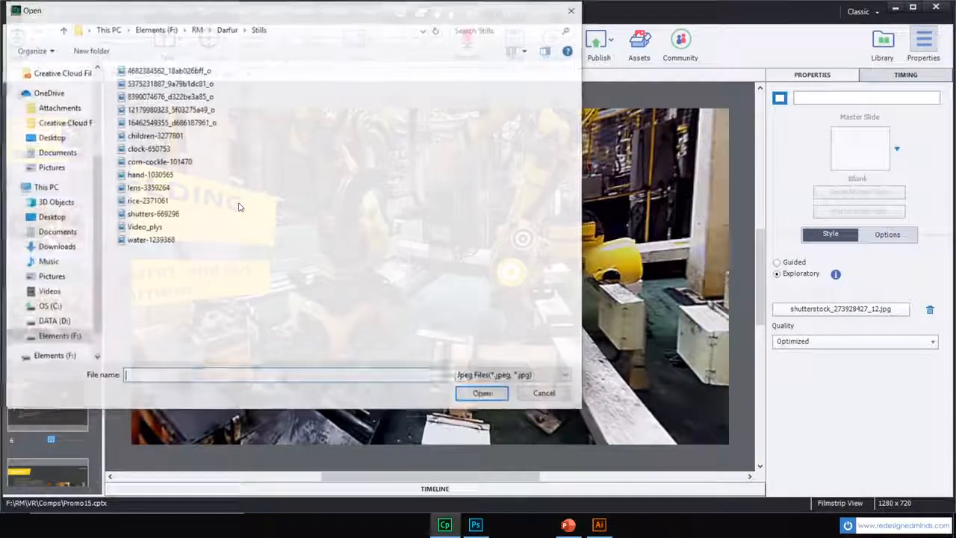
pyautogui.click(572, 10)
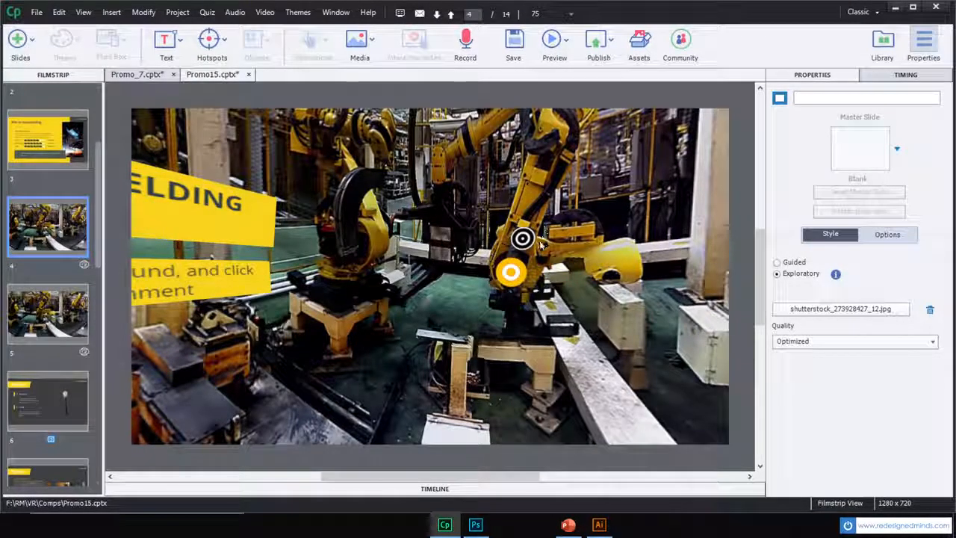
pyautogui.click(211, 42)
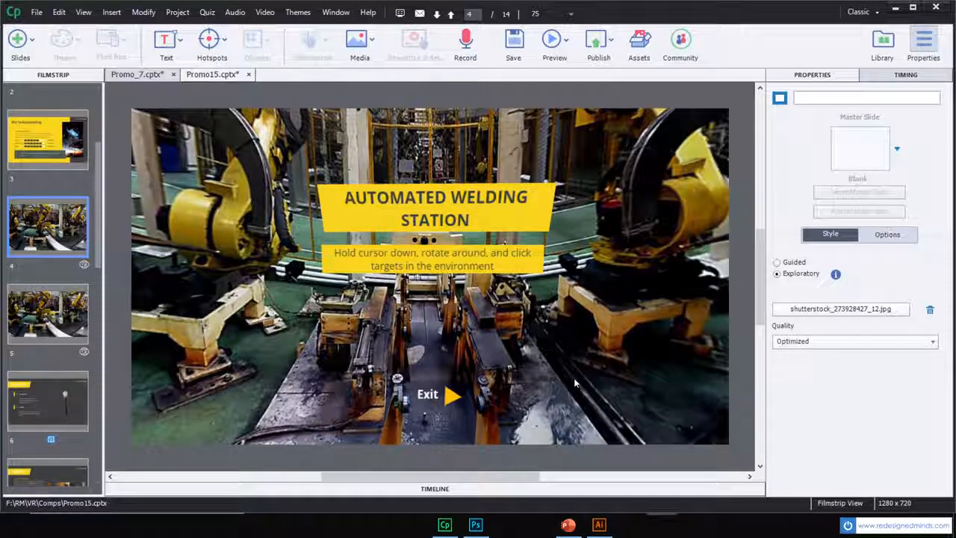
# Step: Enter "wrereresefesfsfdfdfdfdfd" as the Display Text content of the yellow hotspot on the robot arm
pyautogui.moveTo(573, 378); pyautogui.dragTo(272, 247)
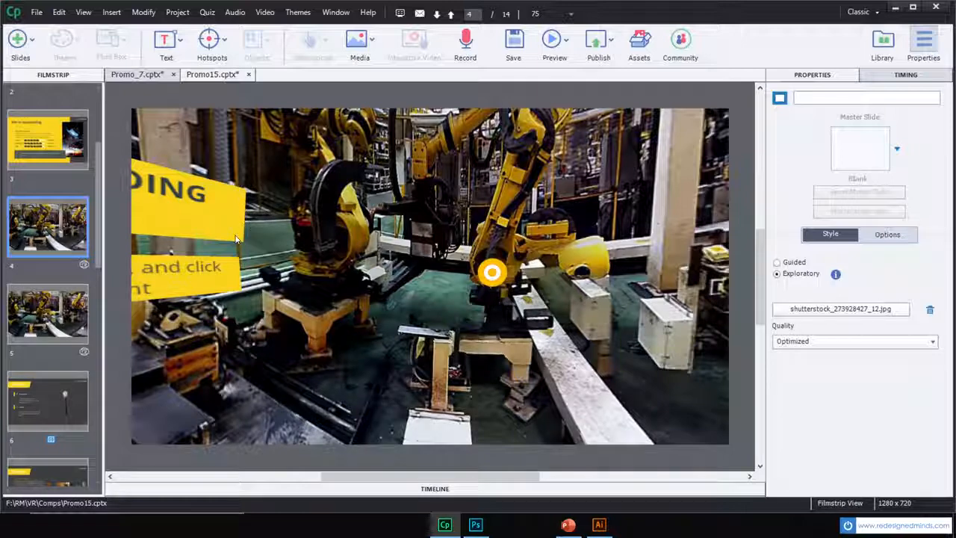
pyautogui.moveTo(236, 238); pyautogui.dragTo(436, 245)
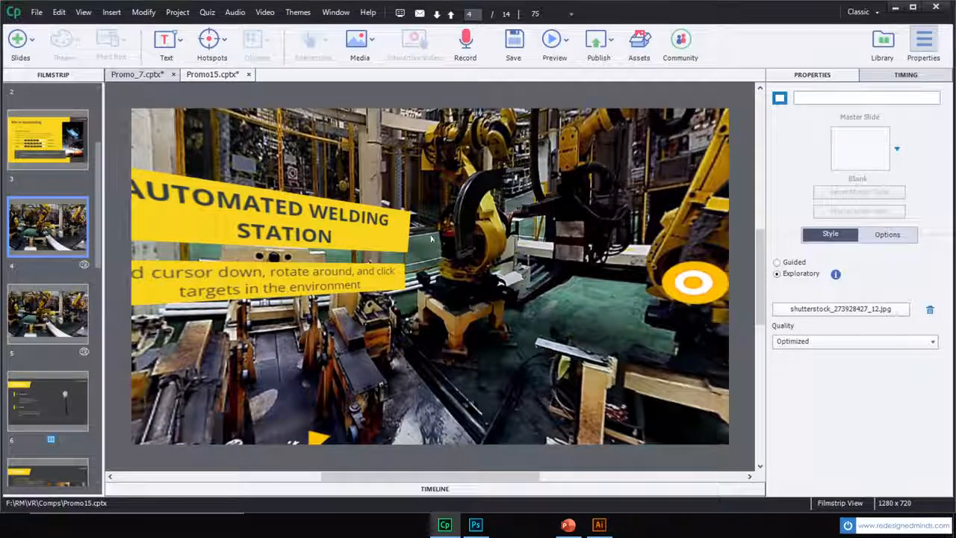
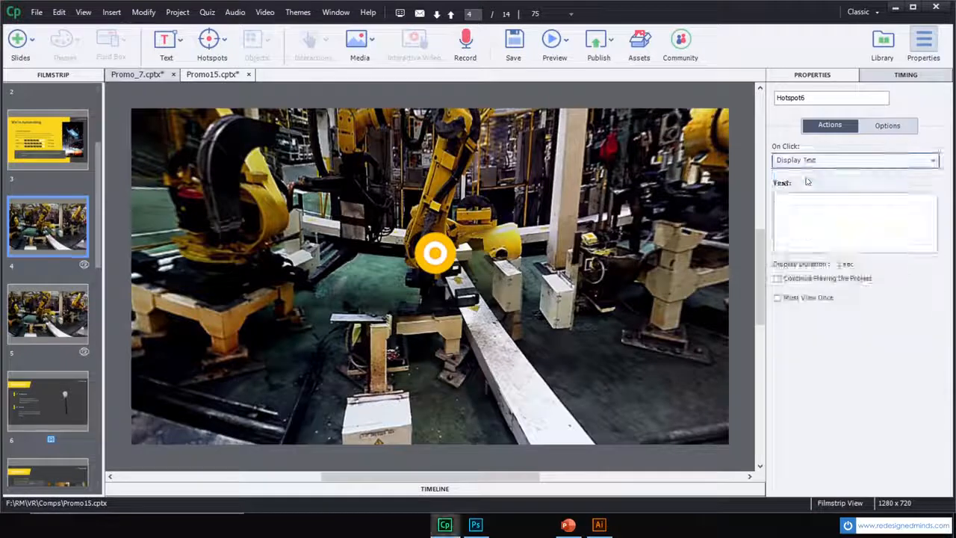
pyautogui.click(804, 206)
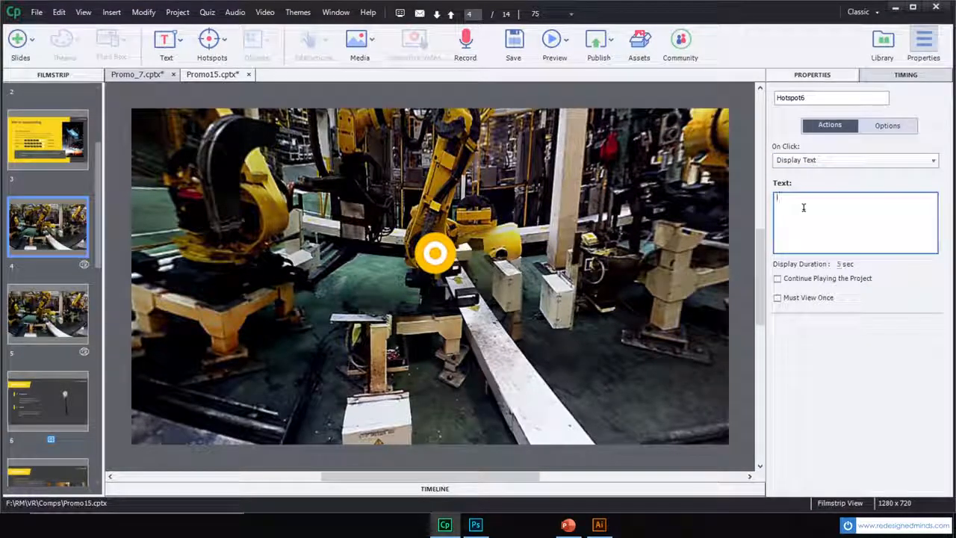
pyautogui.write('wrereresefesf')
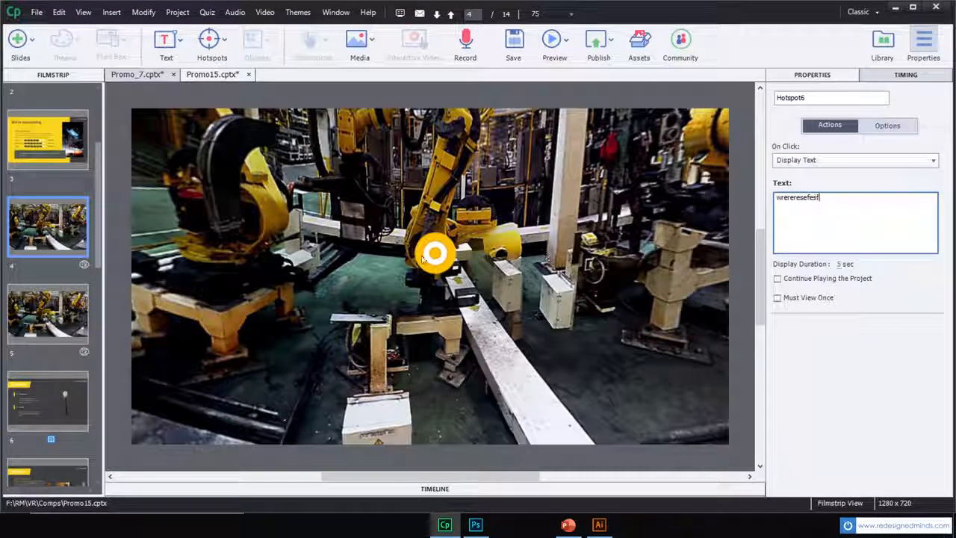
pyautogui.write('sfdfdfdfdfd')
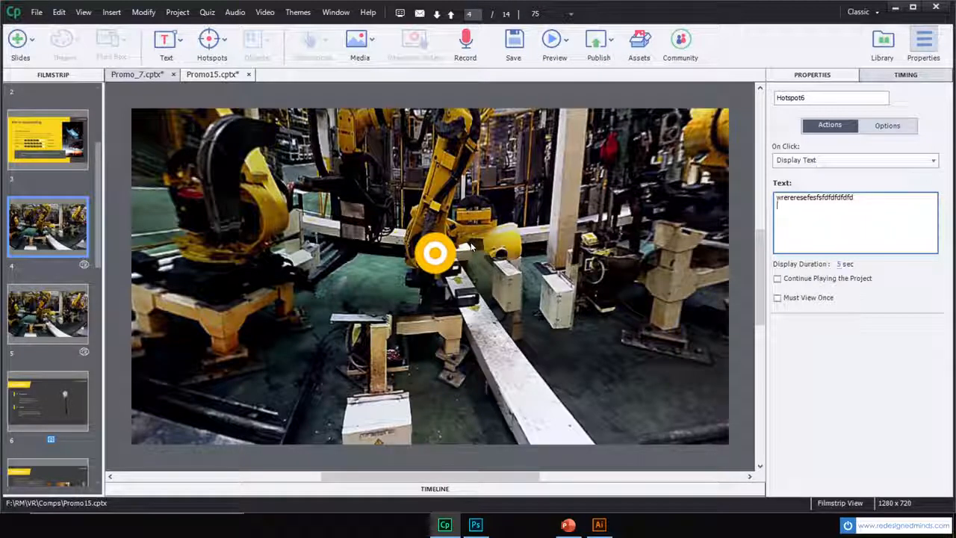
pyautogui.click(452, 269)
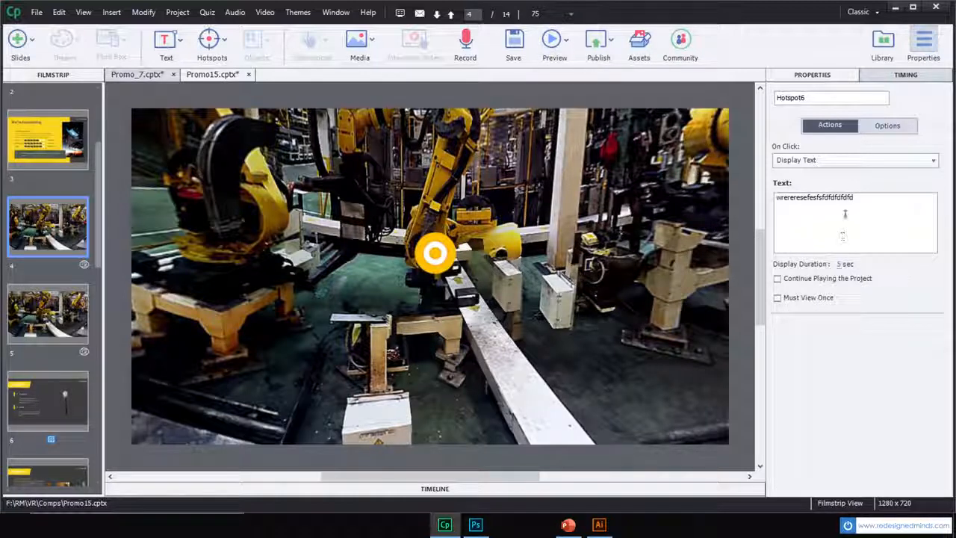
pyautogui.click(722, 307)
pyautogui.click(435, 254)
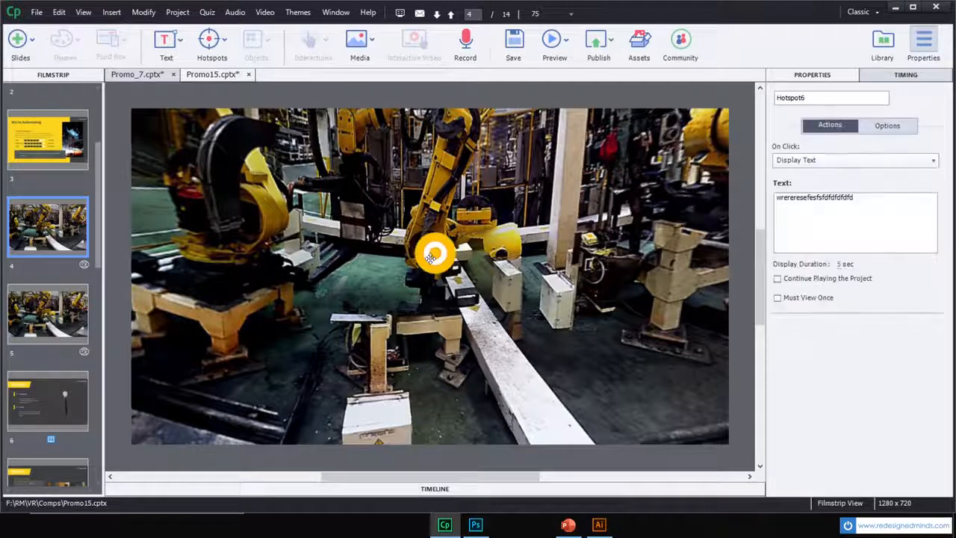
# Step: Preview the project as HTML5 in the browser, advance to the 360° welding station slide, and trigger the yellow hotspot's text
pyautogui.click(565, 42)
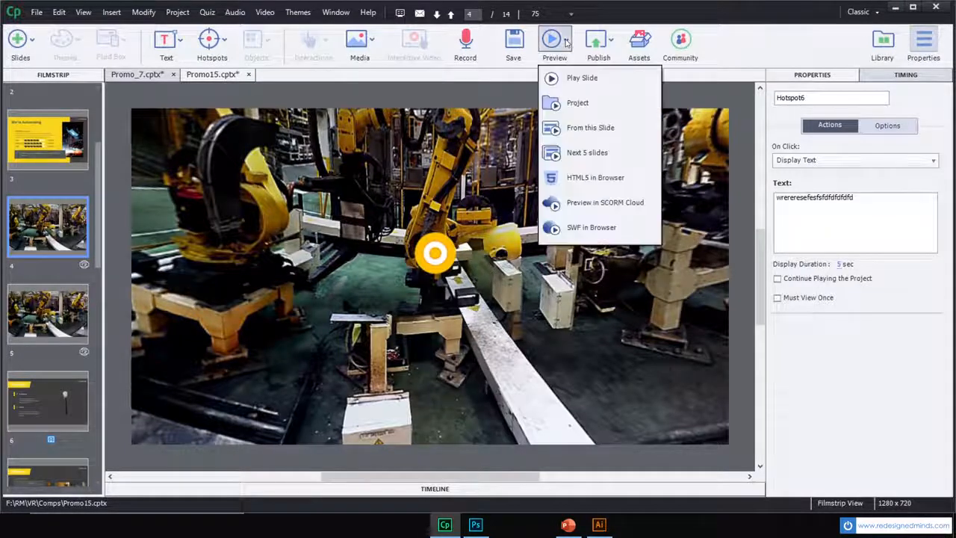
pyautogui.click(590, 179)
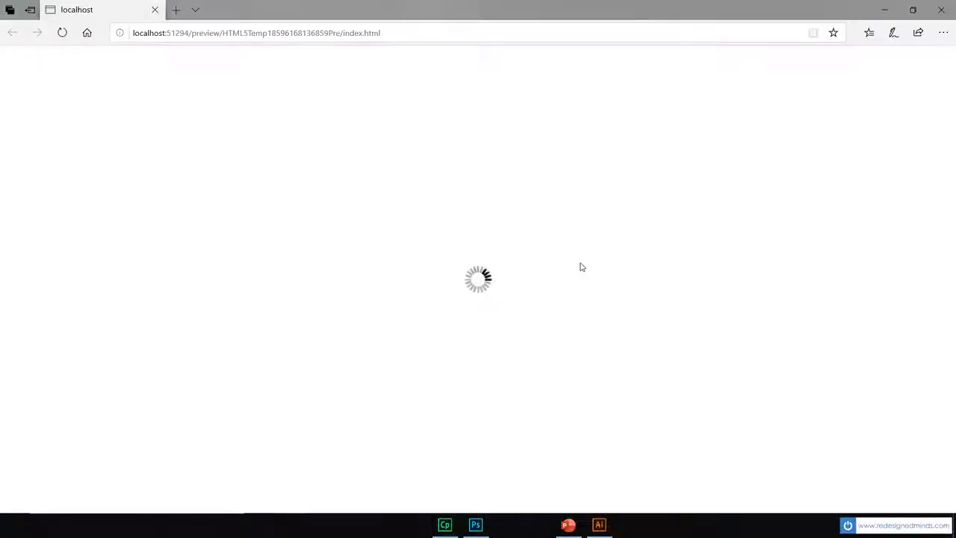
pyautogui.click(476, 284)
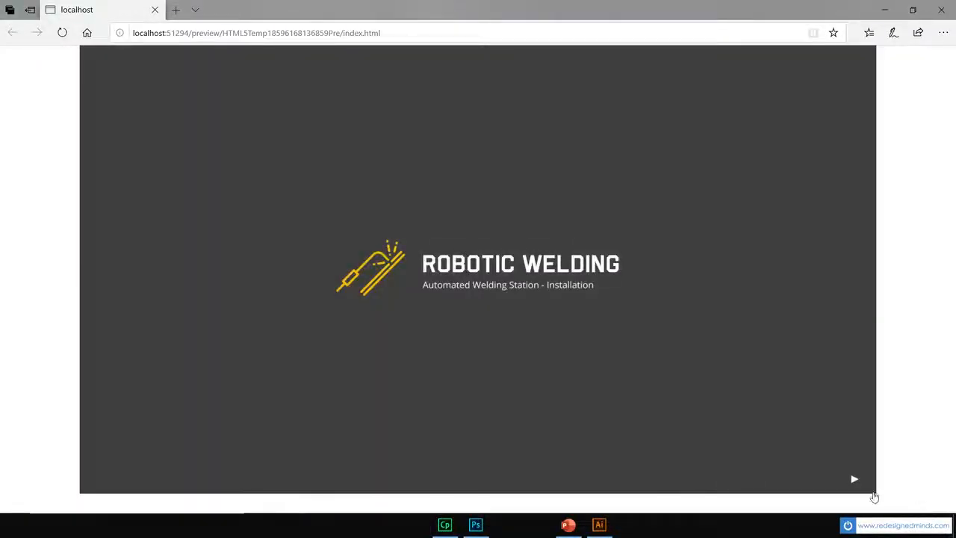
pyautogui.click(851, 481)
pyautogui.click(851, 482)
pyautogui.click(851, 481)
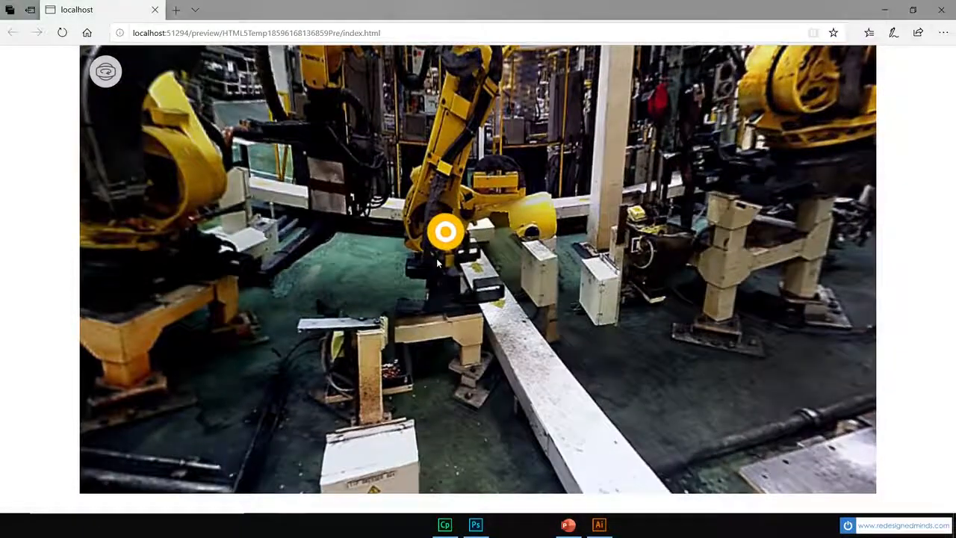
pyautogui.click(436, 237)
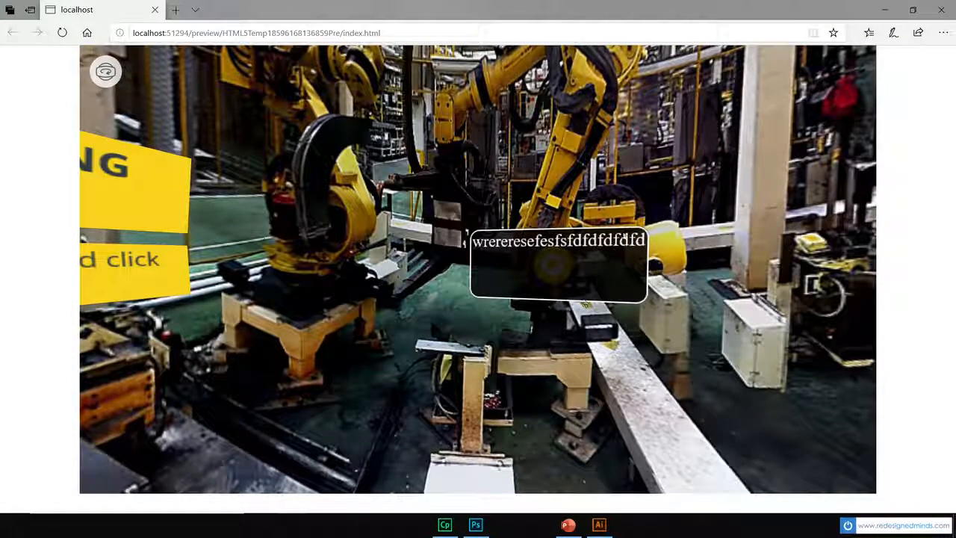
# Step: Check the "CAPABILITY: Jigs" card in Illustrator, then return to Captivate and set the yellow hotspot's click action to Display Image
pyautogui.click(600, 525)
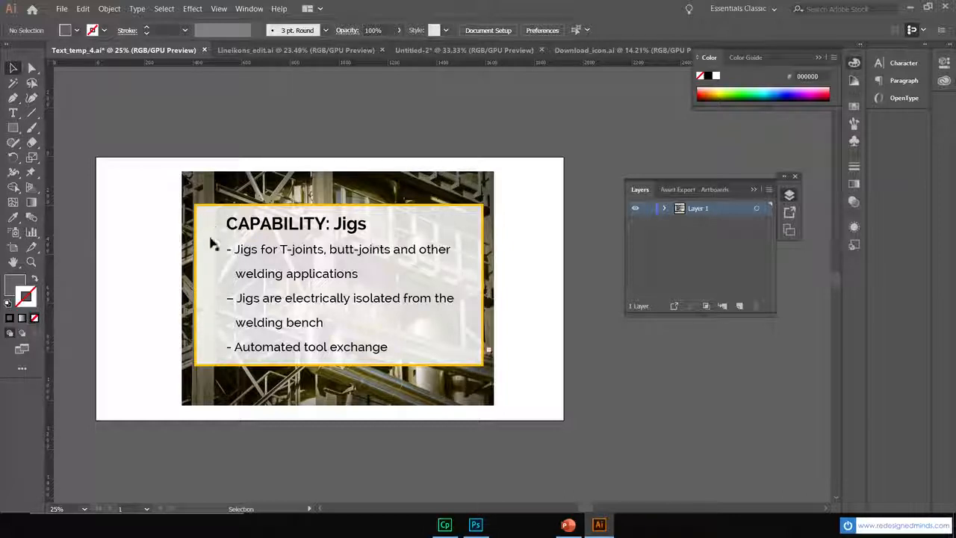
pyautogui.click(449, 187)
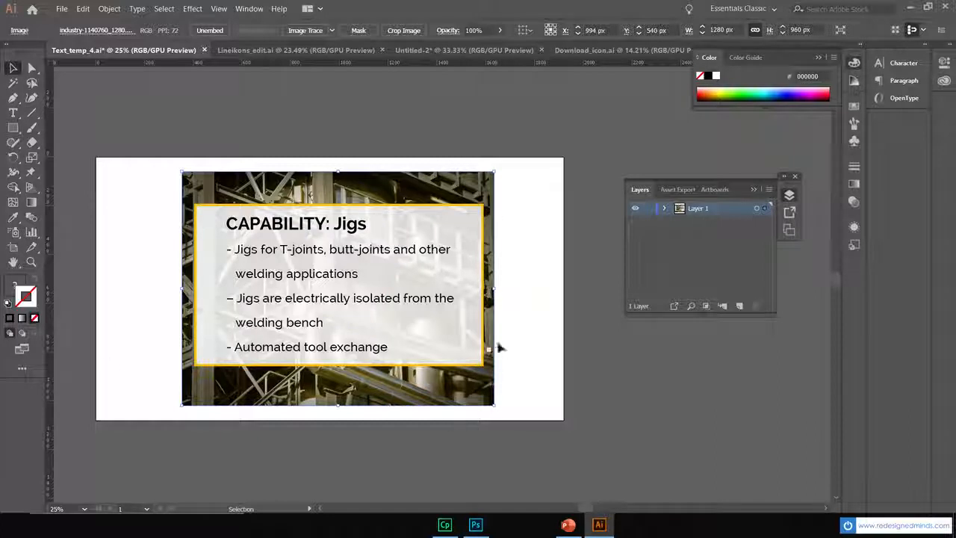
pyautogui.click(444, 525)
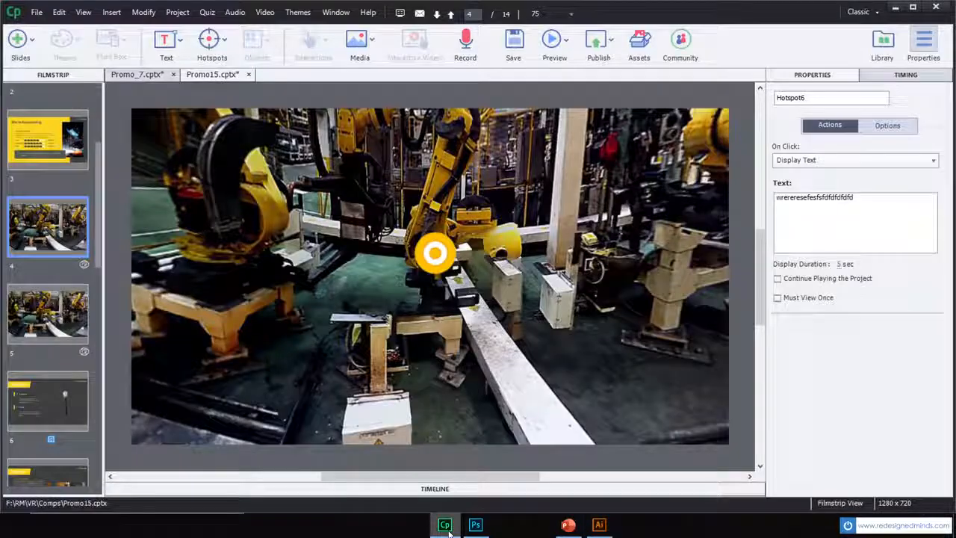
pyautogui.click(822, 160)
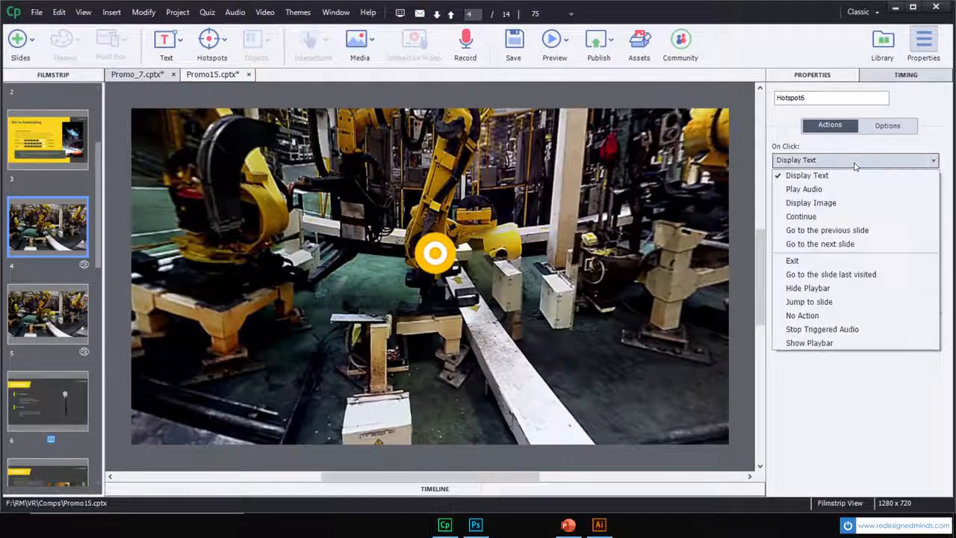
pyautogui.click(805, 206)
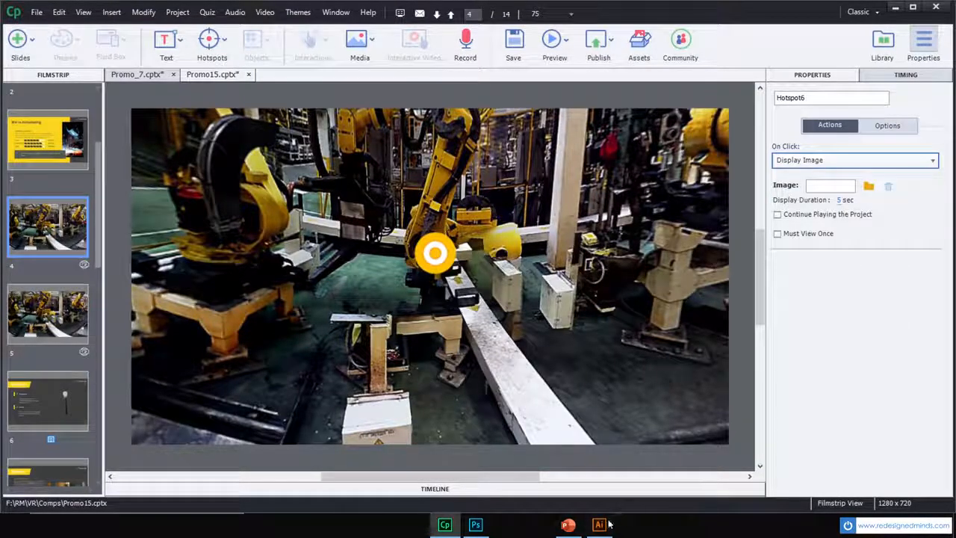
# Step: Switch between Illustrator and Captivate to compare the "CAPABILITY: Jigs" card with the yellow hotspot it belongs to
pyautogui.click(600, 529)
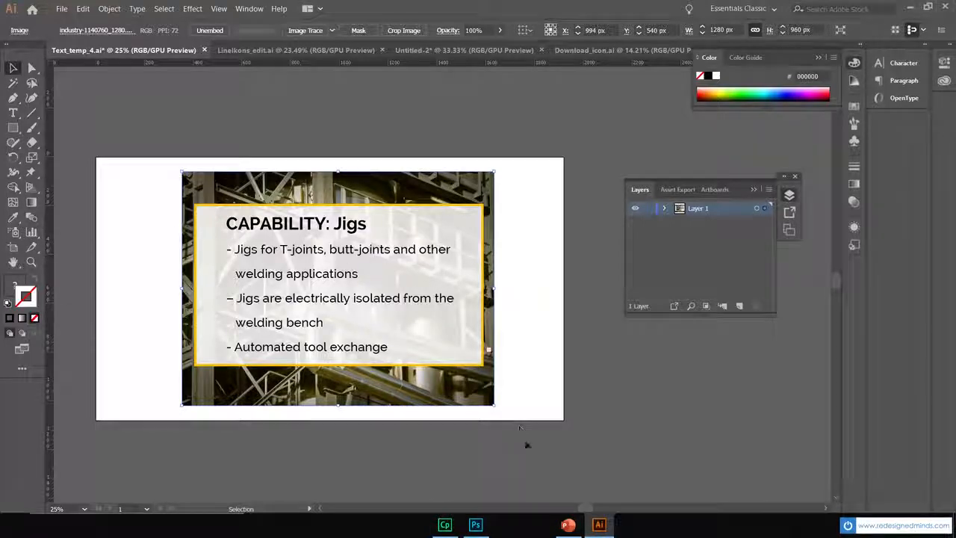
pyautogui.click(445, 526)
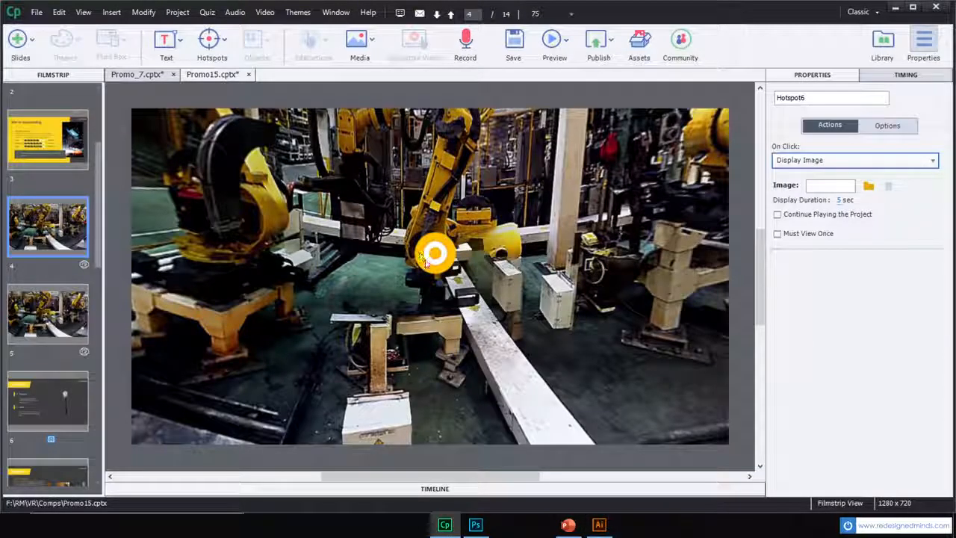
pyautogui.click(427, 259)
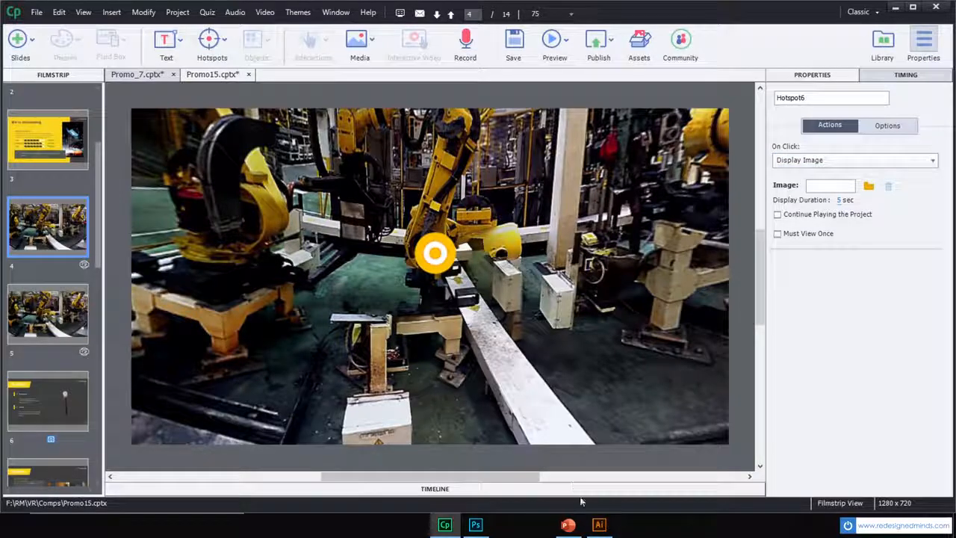
pyautogui.click(599, 526)
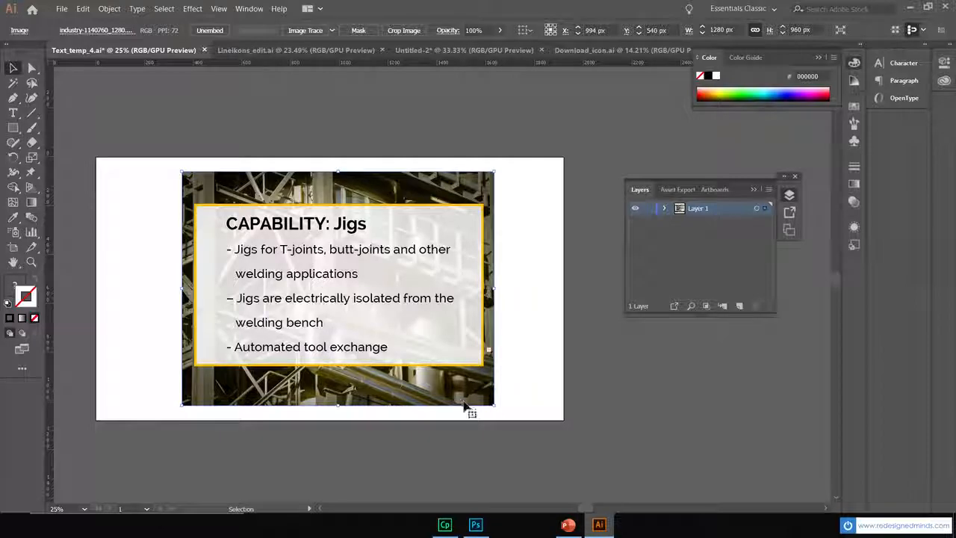
pyautogui.click(444, 525)
# Step: Look around the slide 4 panorama to examine its yellow hotspots, title banner and Exit arrow, with a brief check of the card in Illustrator
pyautogui.moveTo(350, 386); pyautogui.dragTo(572, 379)
pyautogui.moveTo(452, 343); pyautogui.dragTo(396, 313)
pyautogui.moveTo(665, 329); pyautogui.dragTo(343, 356)
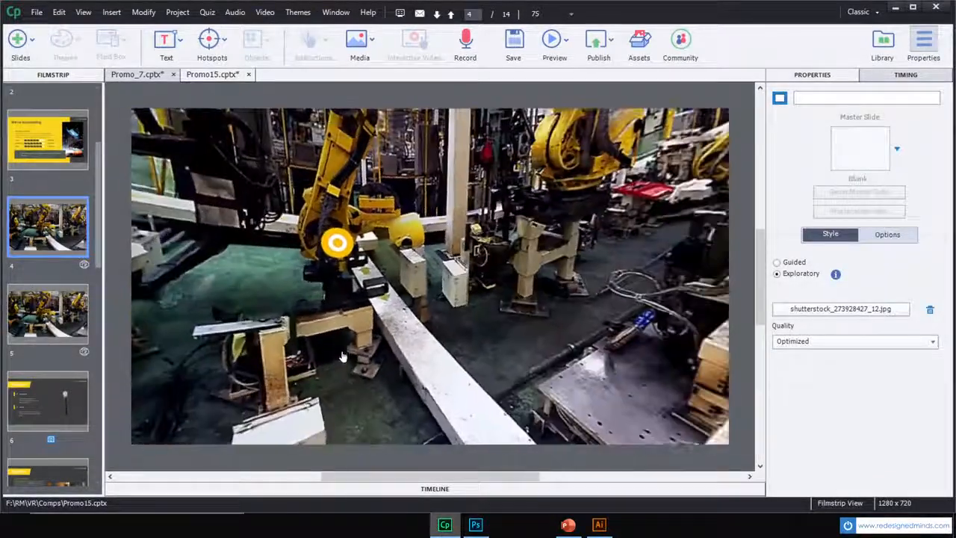
pyautogui.moveTo(695, 323); pyautogui.dragTo(553, 315)
pyautogui.moveTo(635, 299); pyautogui.dragTo(502, 322)
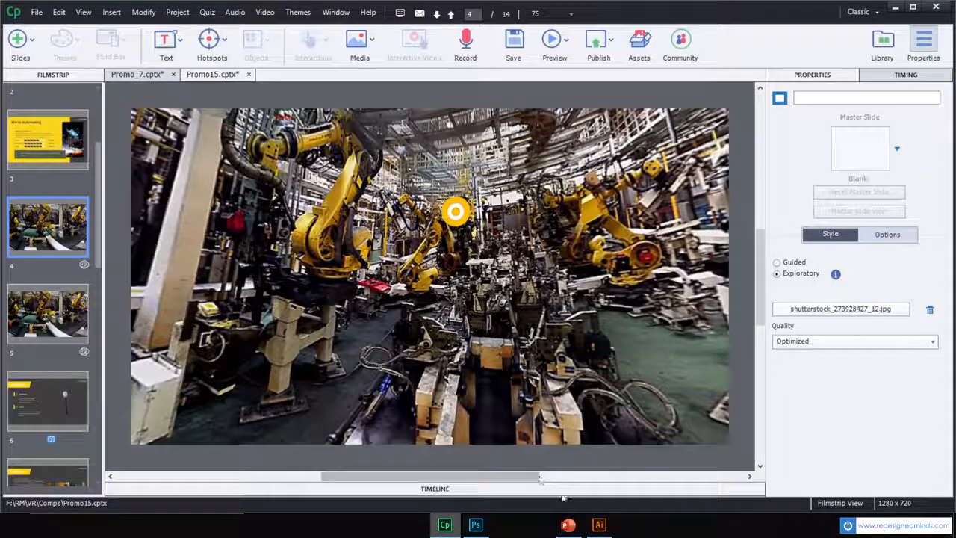
pyautogui.click(599, 525)
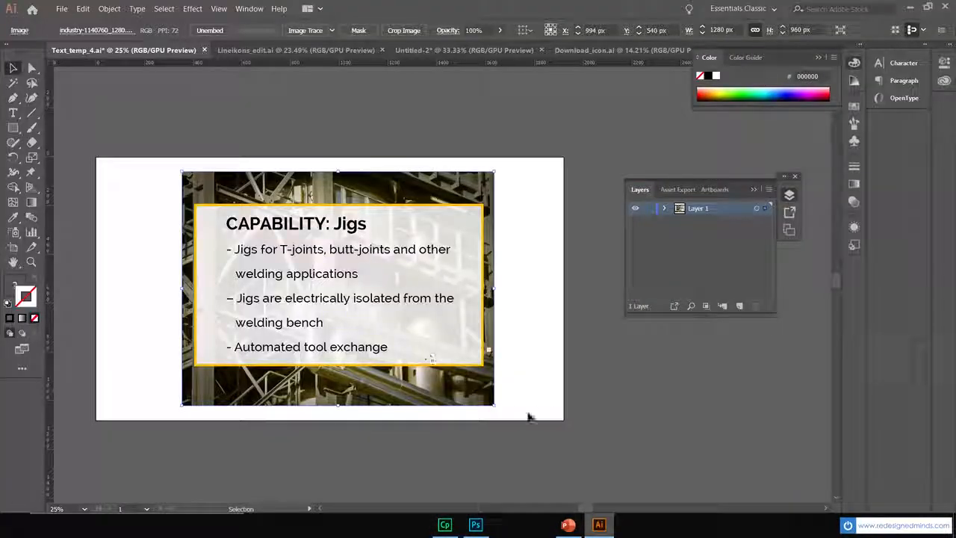
pyautogui.click(445, 525)
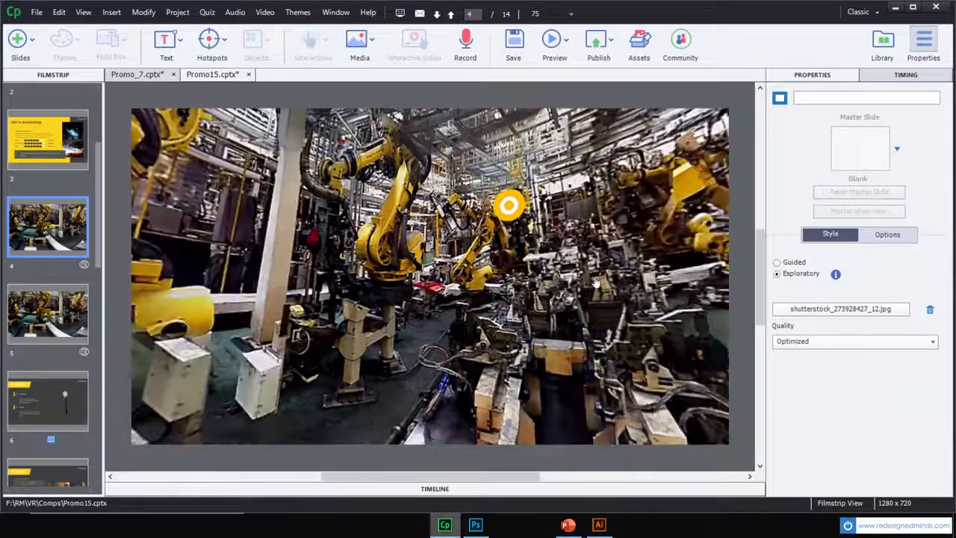
pyautogui.moveTo(595, 283); pyautogui.dragTo(642, 314)
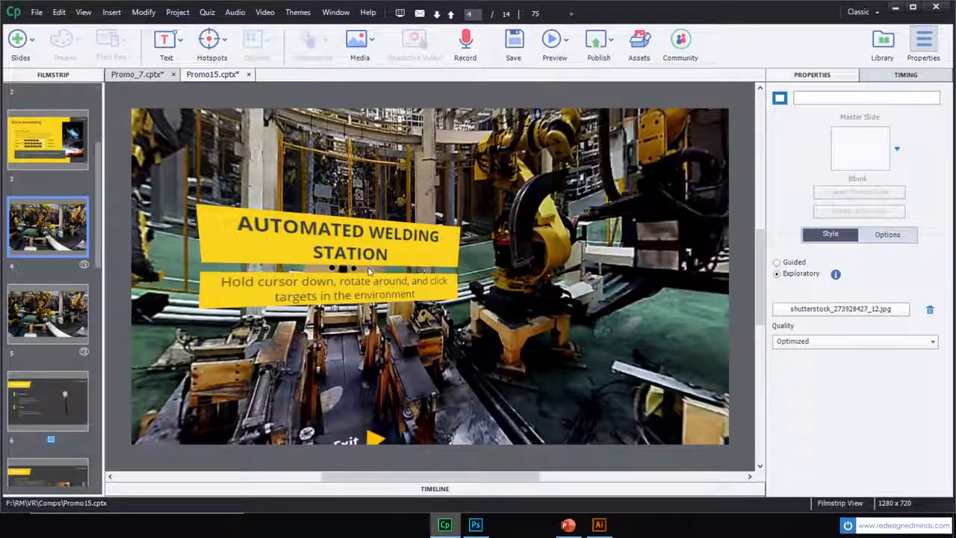
pyautogui.moveTo(368, 271); pyautogui.dragTo(505, 267)
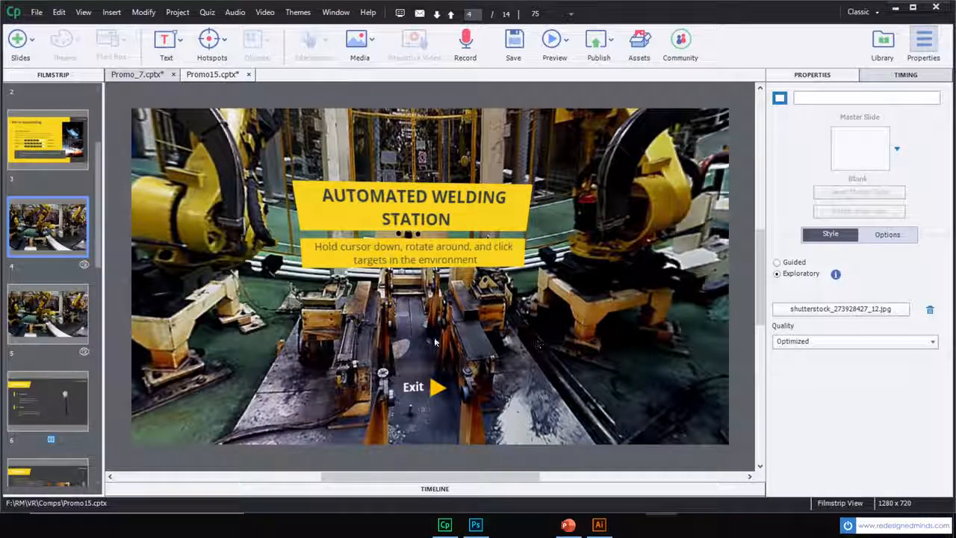
pyautogui.moveTo(482, 346); pyautogui.dragTo(427, 336)
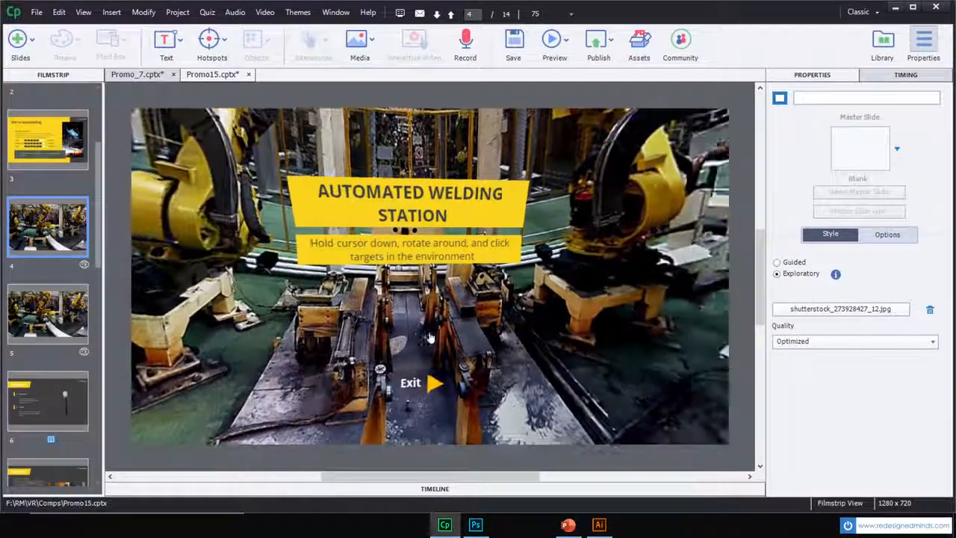
pyautogui.moveTo(604, 324); pyautogui.dragTo(546, 213)
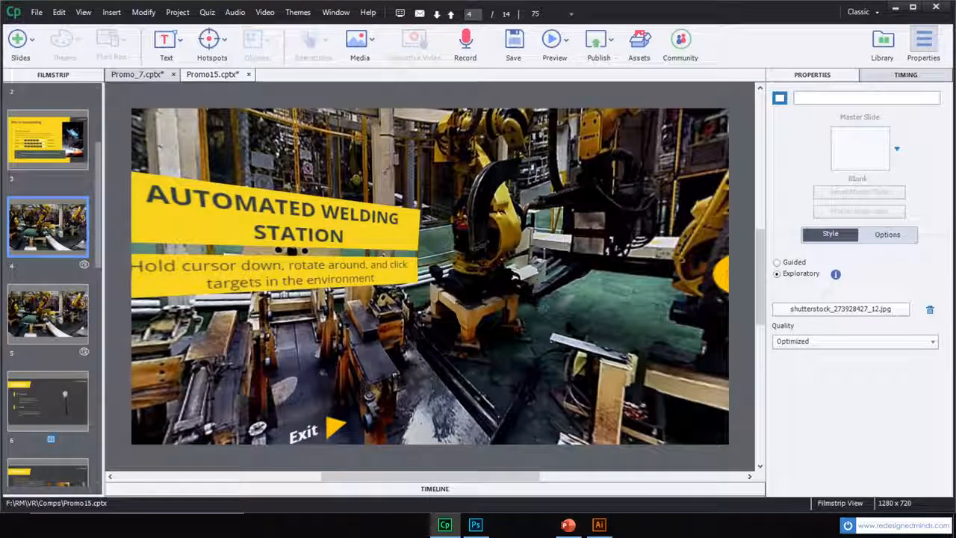
pyautogui.moveTo(647, 254); pyautogui.dragTo(543, 265)
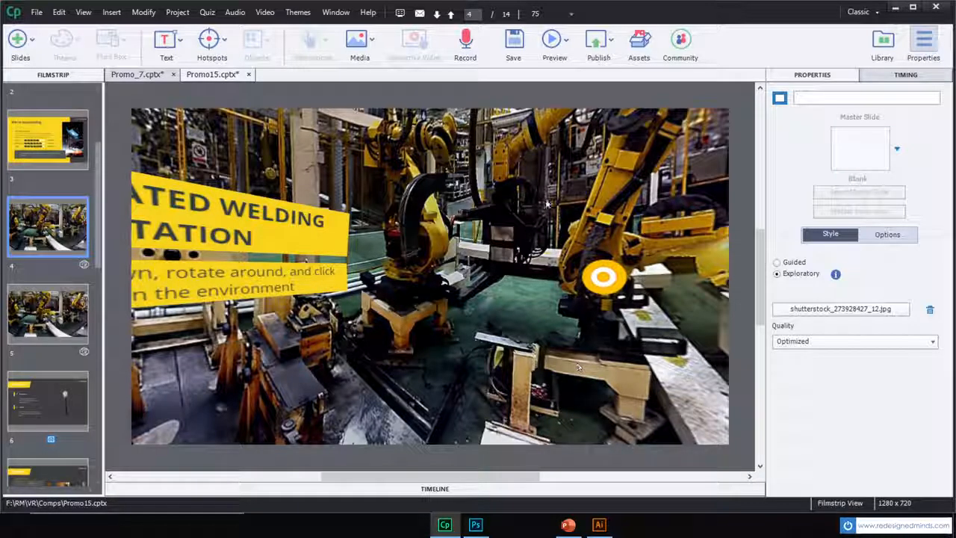
pyautogui.moveTo(595, 213); pyautogui.dragTo(460, 228)
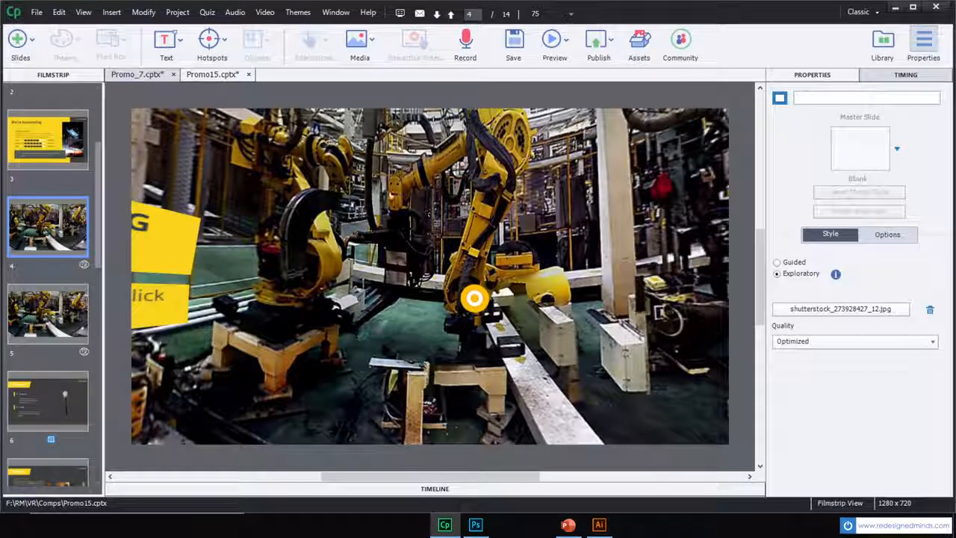
# Step: Add a question-mark hotspot to slide 4 and place it beside the robot arm, above the yellow machine part
pyautogui.click(221, 43)
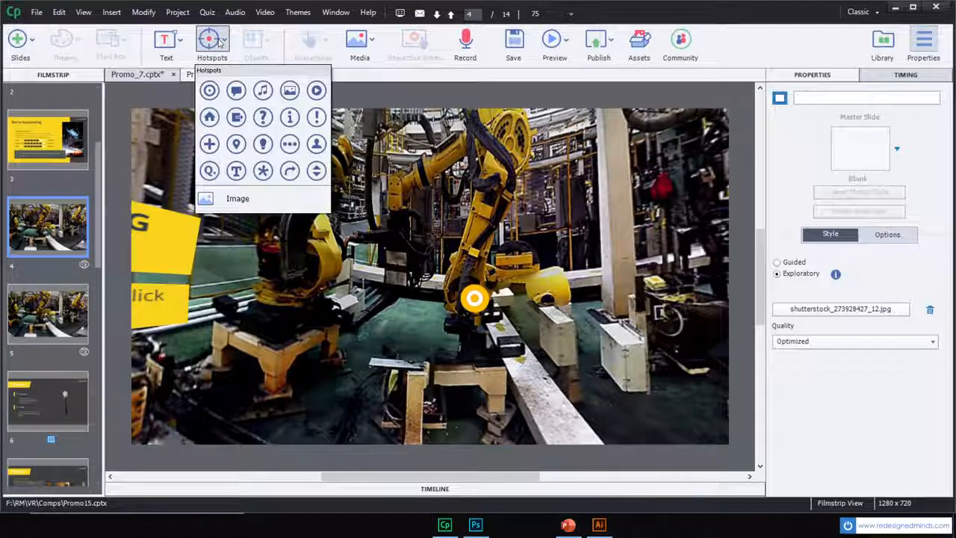
pyautogui.click(261, 117)
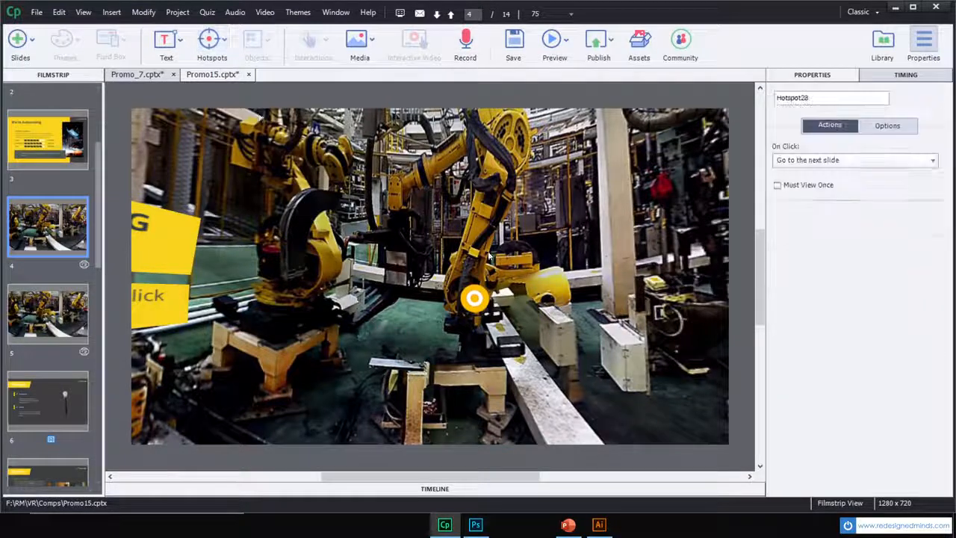
pyautogui.moveTo(430, 276); pyautogui.dragTo(572, 227)
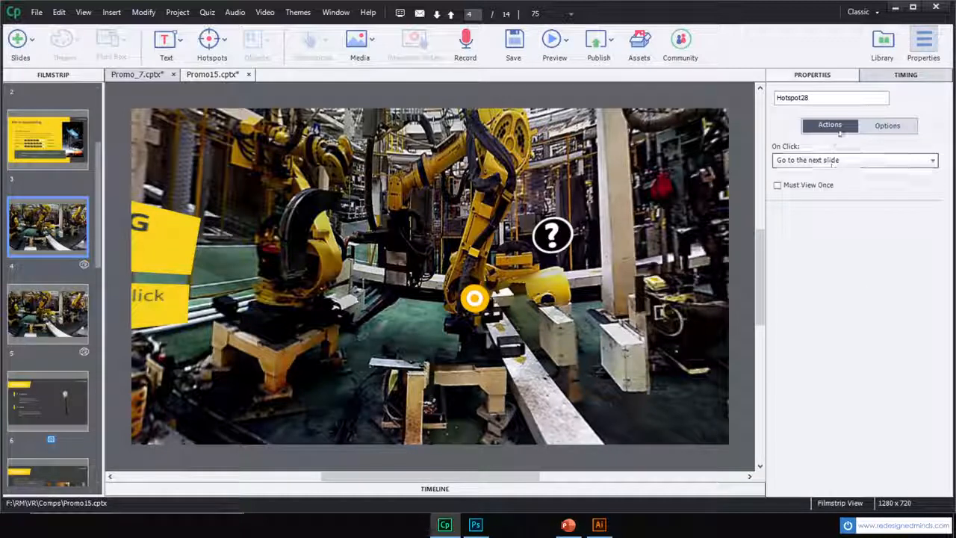
# Step: Examine the available click actions and the options of the question-mark hotspot
pyautogui.click(917, 160)
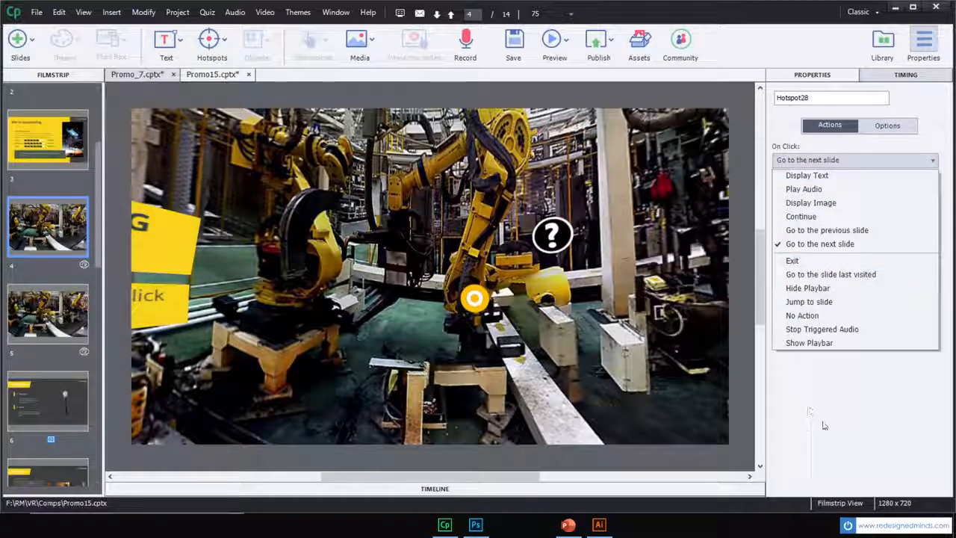
pyautogui.click(827, 423)
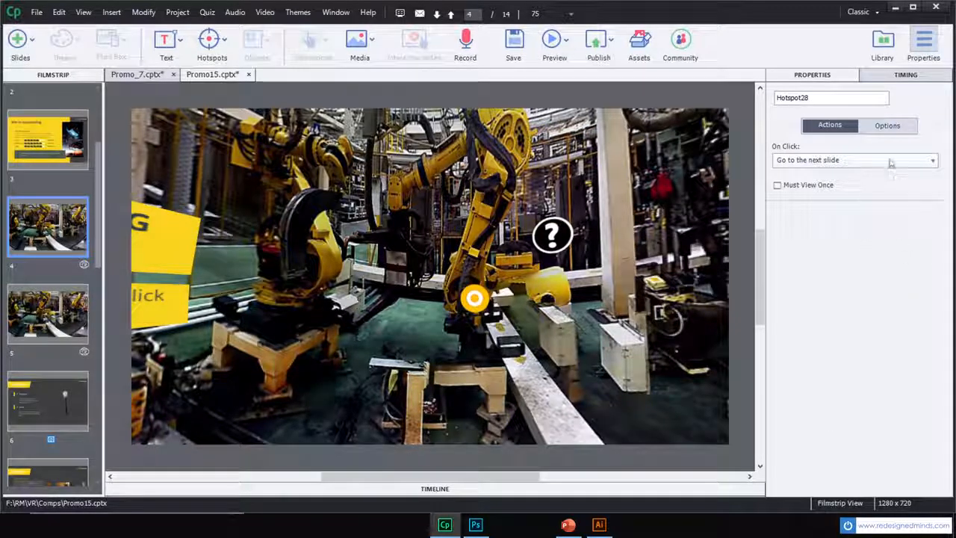
pyautogui.click(893, 126)
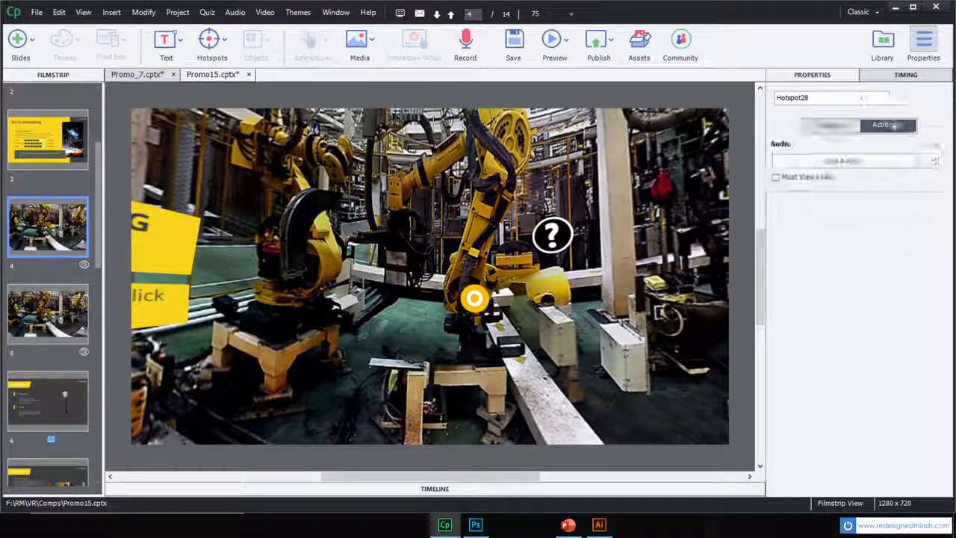
pyautogui.click(818, 127)
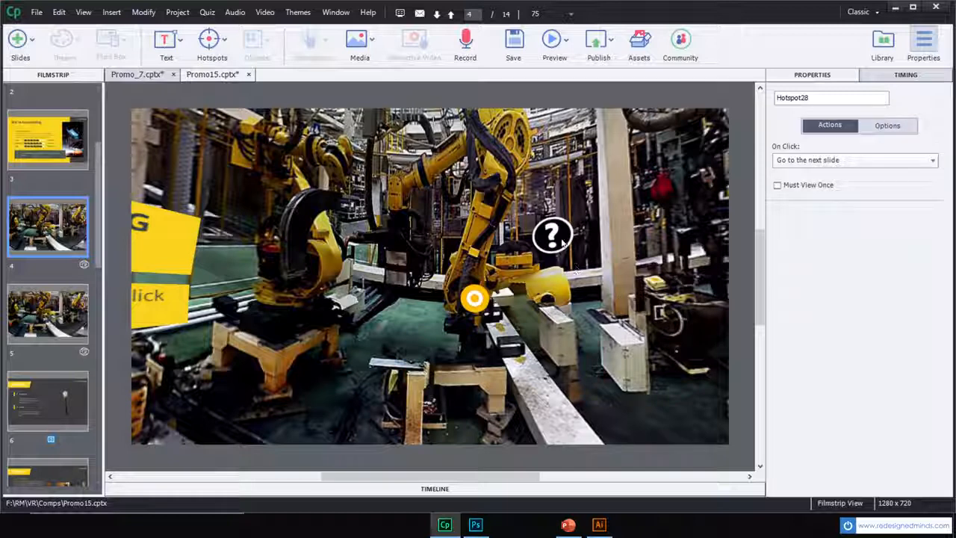
# Step: Move the question-mark hotspot onto the pale vertical pillar beside the robot arm and check its placement in the panorama
pyautogui.moveTo(562, 243); pyautogui.dragTo(634, 223)
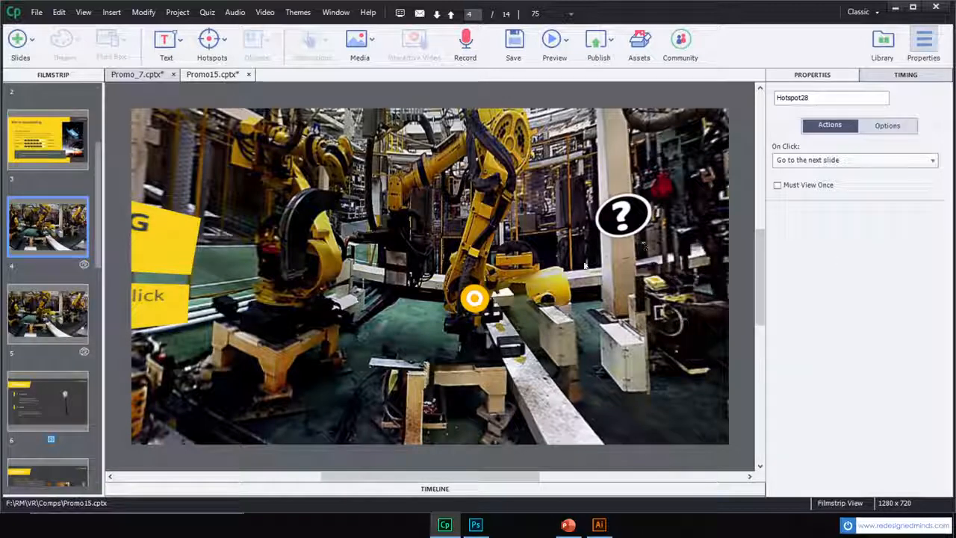
pyautogui.moveTo(652, 296); pyautogui.dragTo(521, 249)
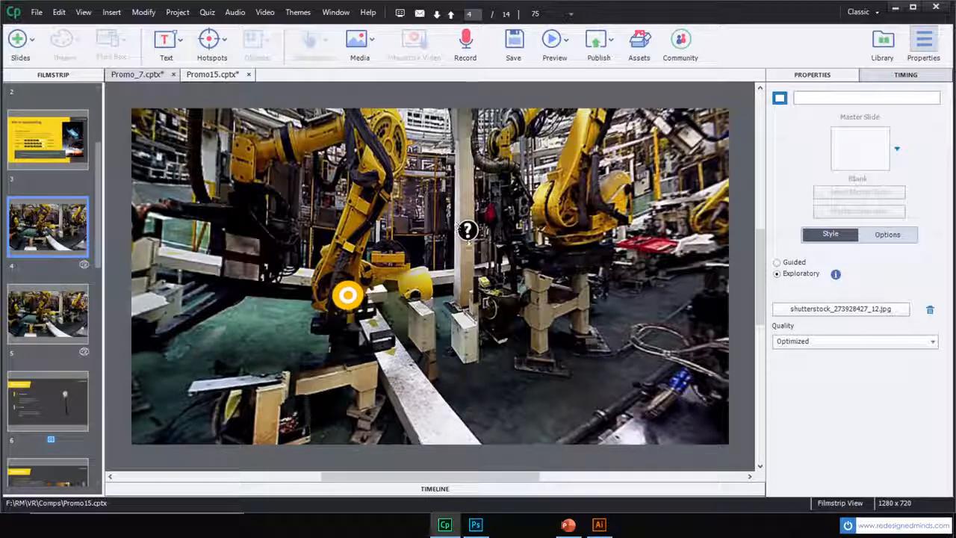
pyautogui.click(466, 230)
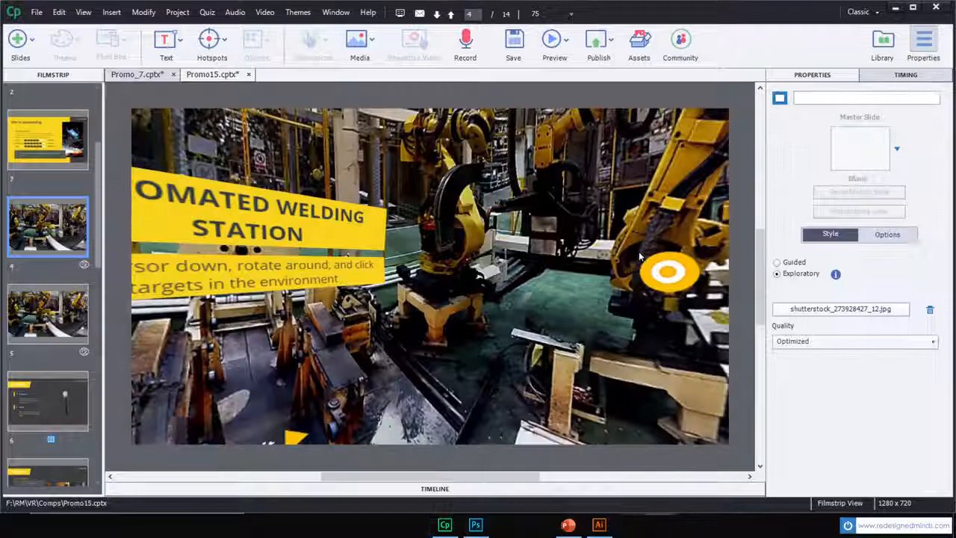
pyautogui.click(618, 286)
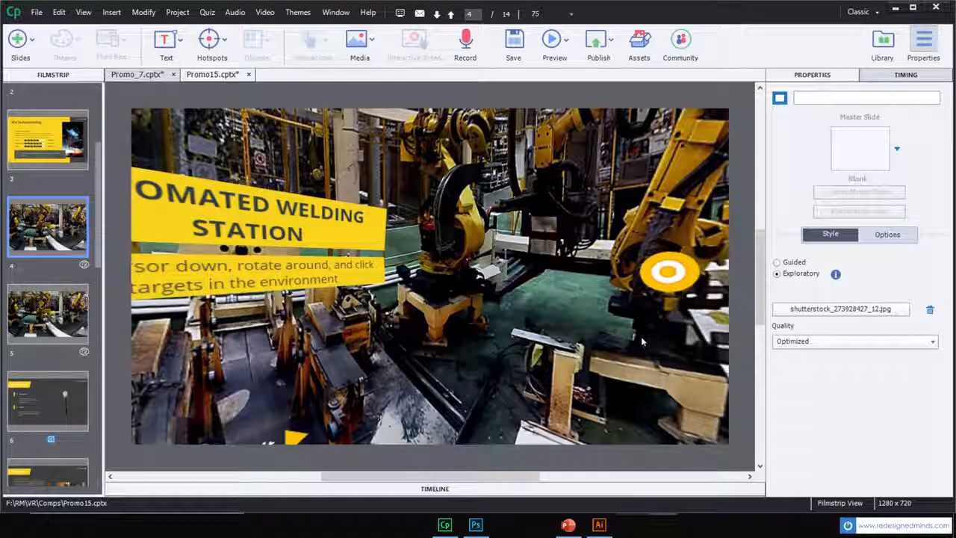
# Step: Look around the slide 4 panorama in Exploratory mode to examine its title banner, Exit arrow and hotspot positions
pyautogui.moveTo(623, 244); pyautogui.dragTo(526, 331)
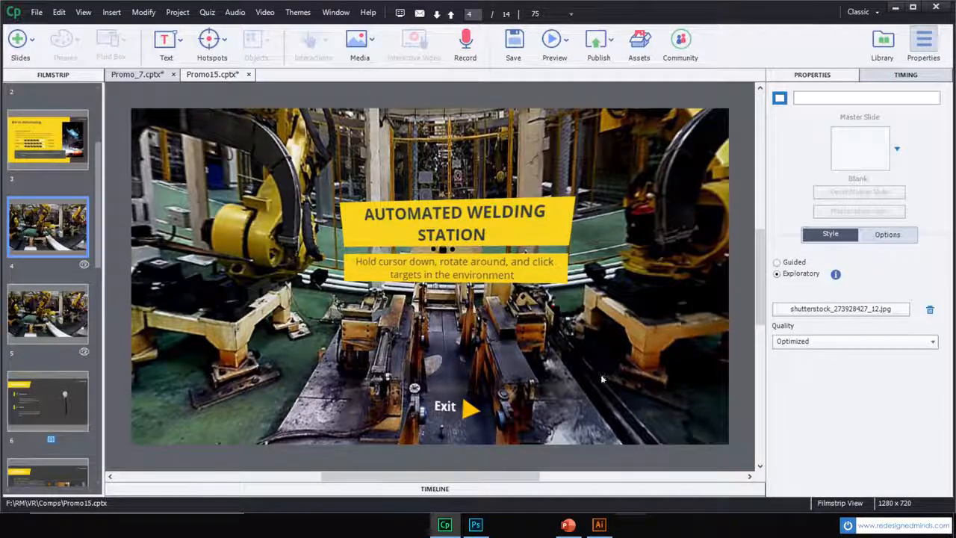
pyautogui.moveTo(601, 374); pyautogui.dragTo(598, 359)
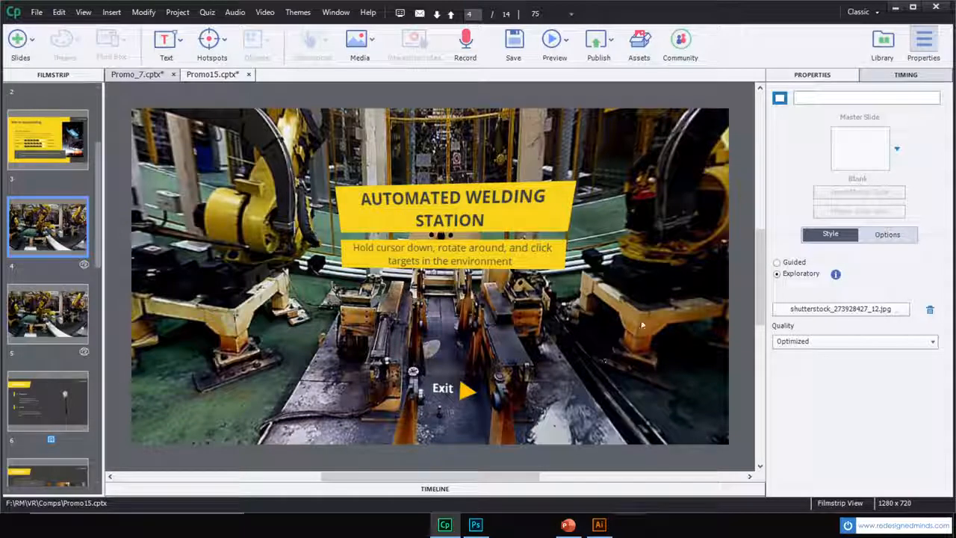
pyautogui.moveTo(663, 312); pyautogui.dragTo(262, 340)
pyautogui.moveTo(718, 246); pyautogui.dragTo(616, 234)
pyautogui.moveTo(366, 170); pyautogui.dragTo(634, 348)
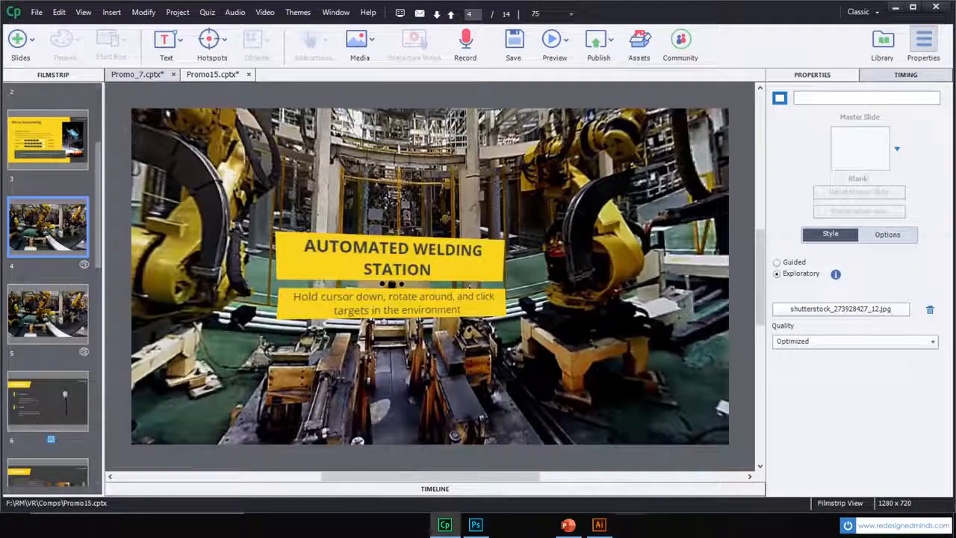
# Step: Try Guided mode on slide 4, look around the panorama, and return the slide to Exploratory mode
pyautogui.click(801, 267)
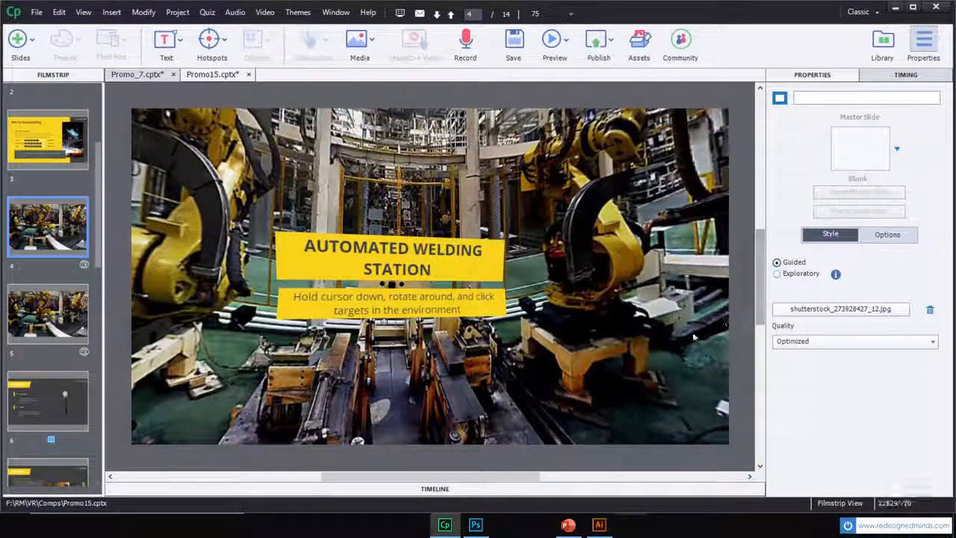
pyautogui.moveTo(662, 329); pyautogui.dragTo(306, 340)
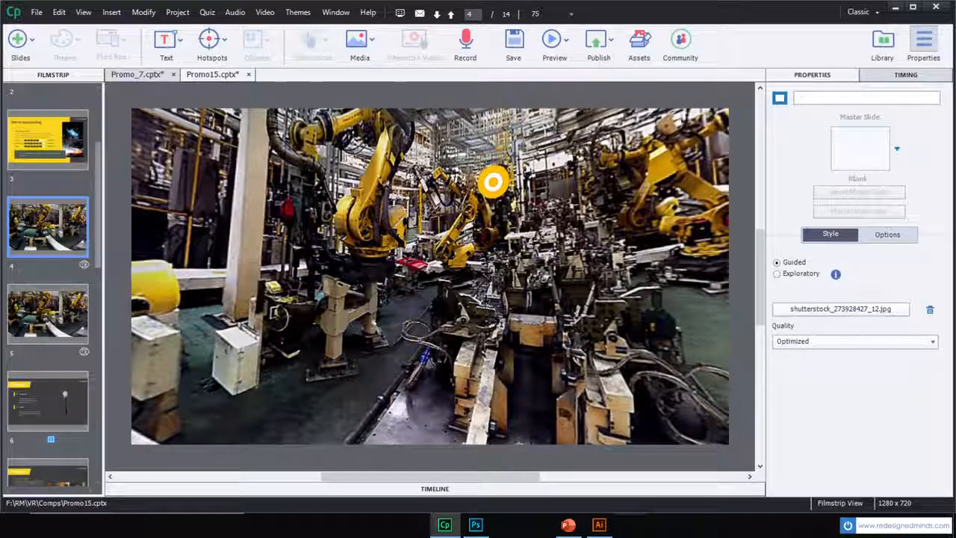
pyautogui.moveTo(556, 334); pyautogui.dragTo(503, 346)
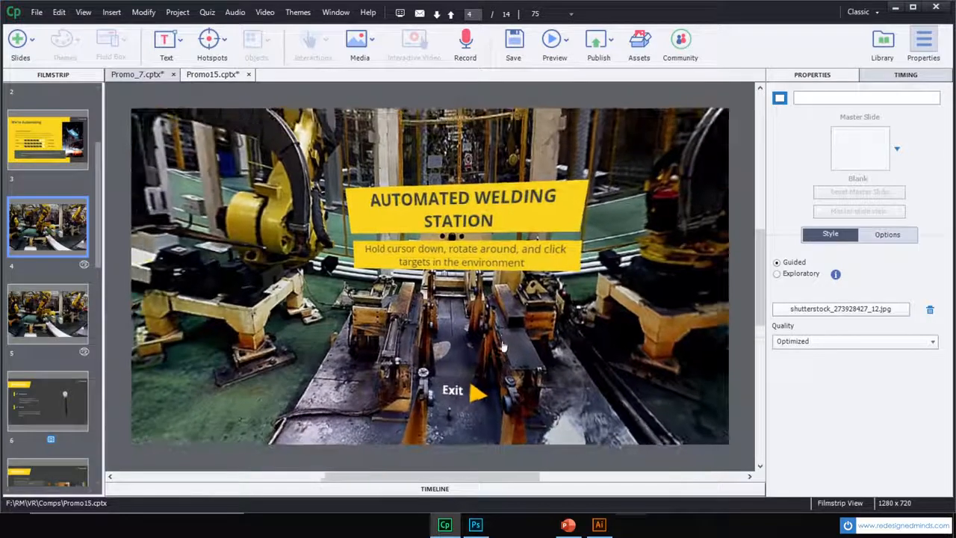
pyautogui.click(798, 274)
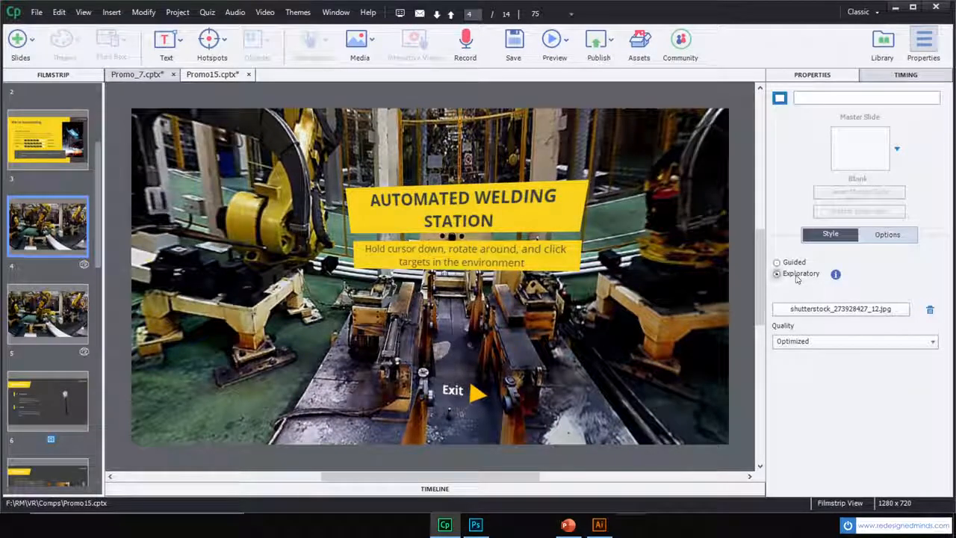
# Step: Preview the project as HTML5 in the browser, advance to the welding station panorama to check its starting view, and close the preview
pyautogui.moveTo(357, 356); pyautogui.dragTo(426, 254)
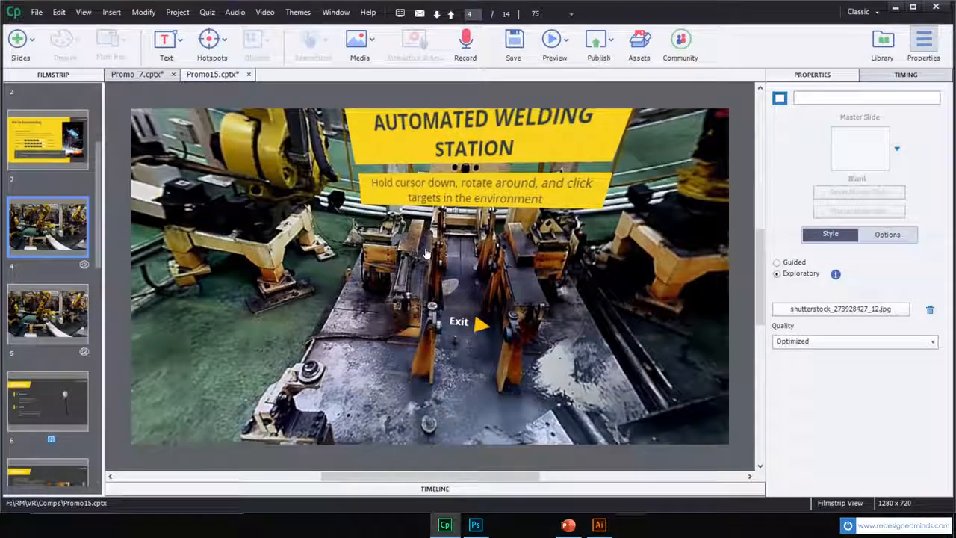
pyautogui.click(567, 41)
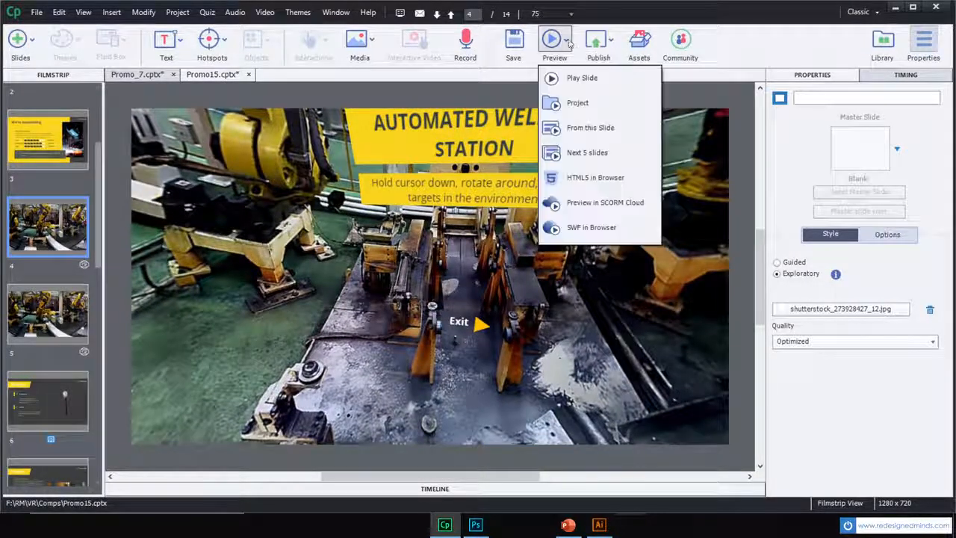
pyautogui.click(592, 178)
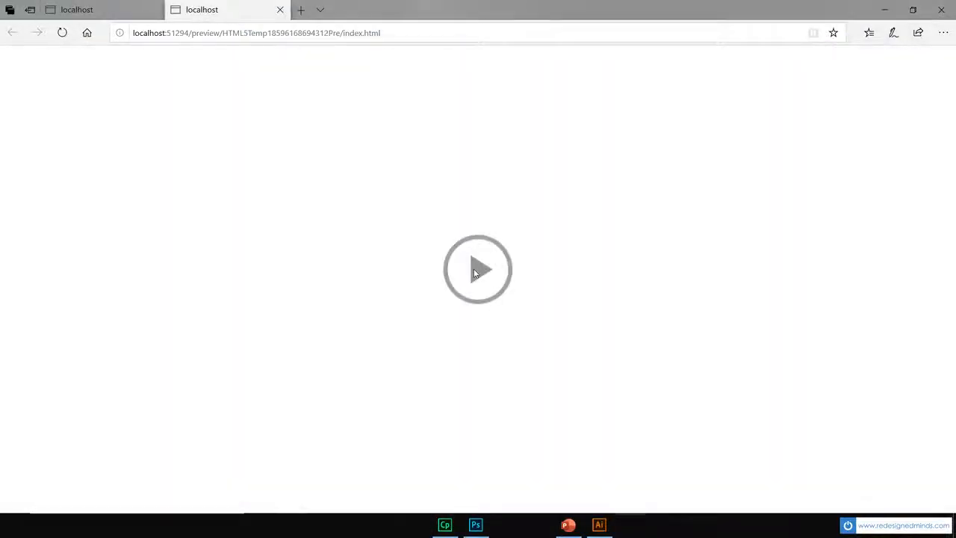
pyautogui.click(476, 273)
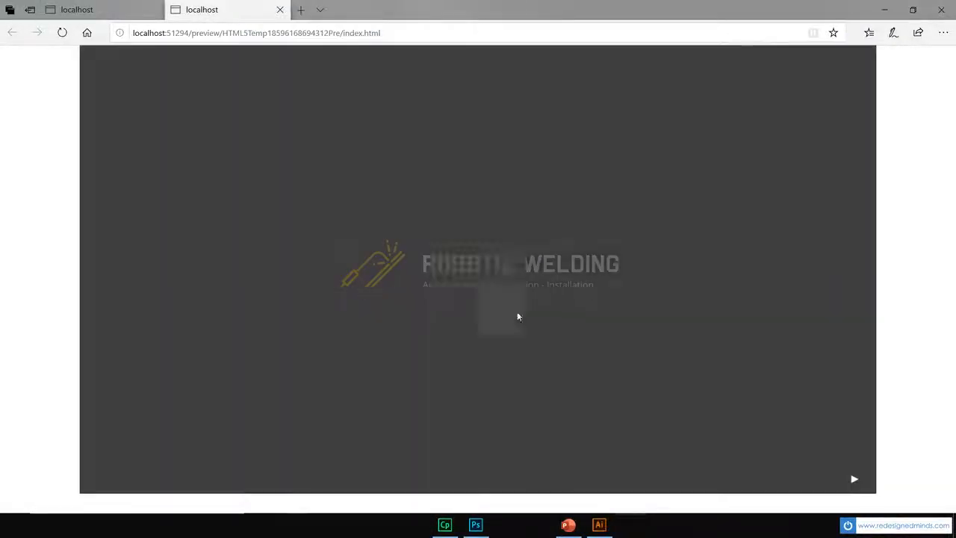
pyautogui.click(854, 480)
pyautogui.click(854, 481)
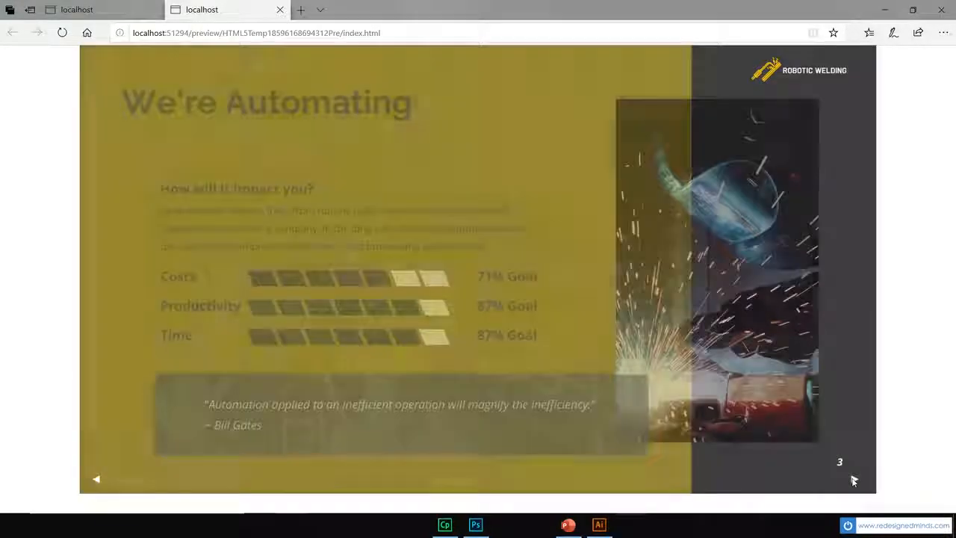
pyautogui.click(852, 480)
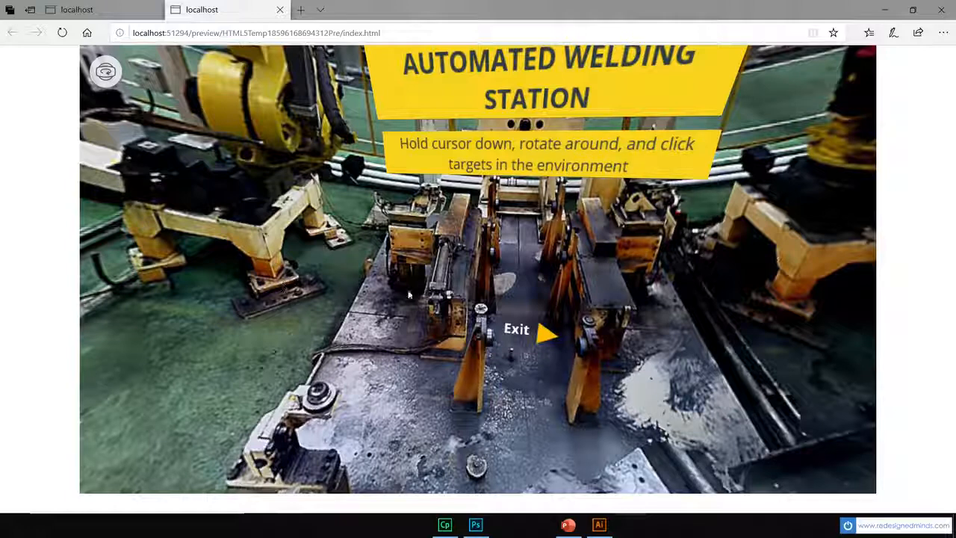
pyautogui.click(444, 525)
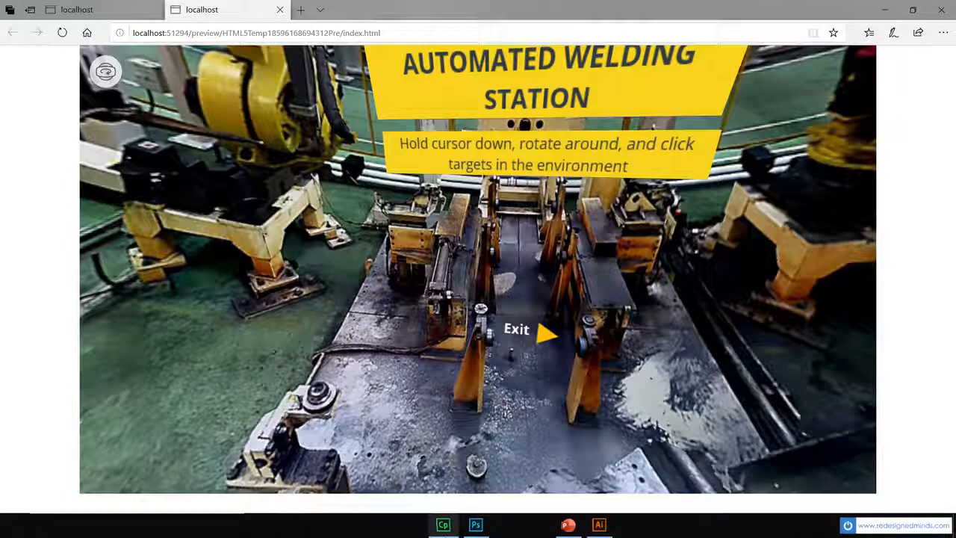
pyautogui.click(942, 10)
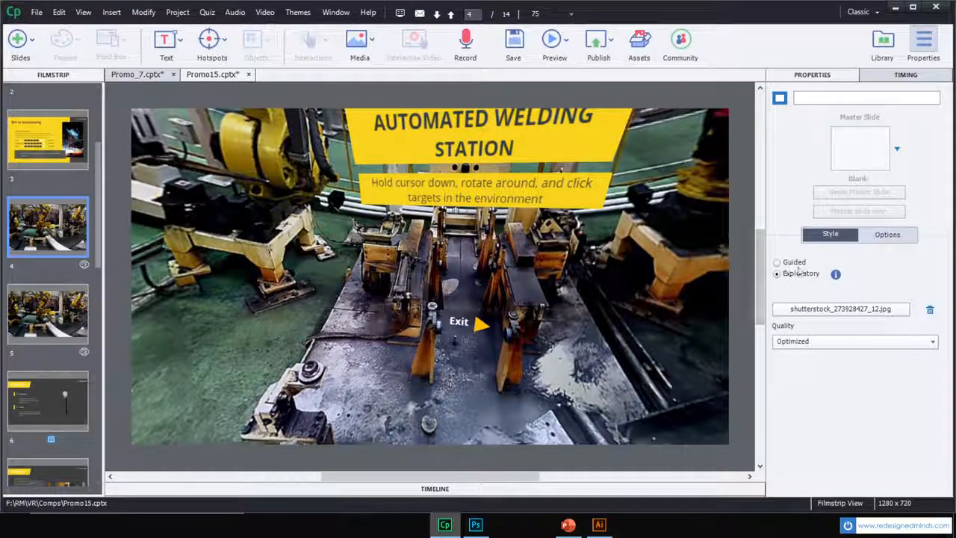
# Step: Set the slide 4 panorama to Guided mode
pyautogui.click(794, 263)
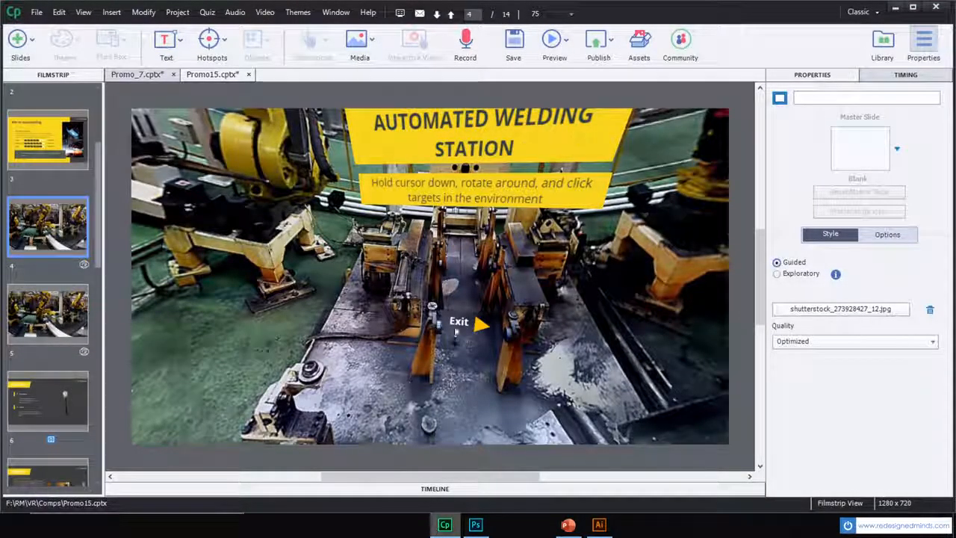